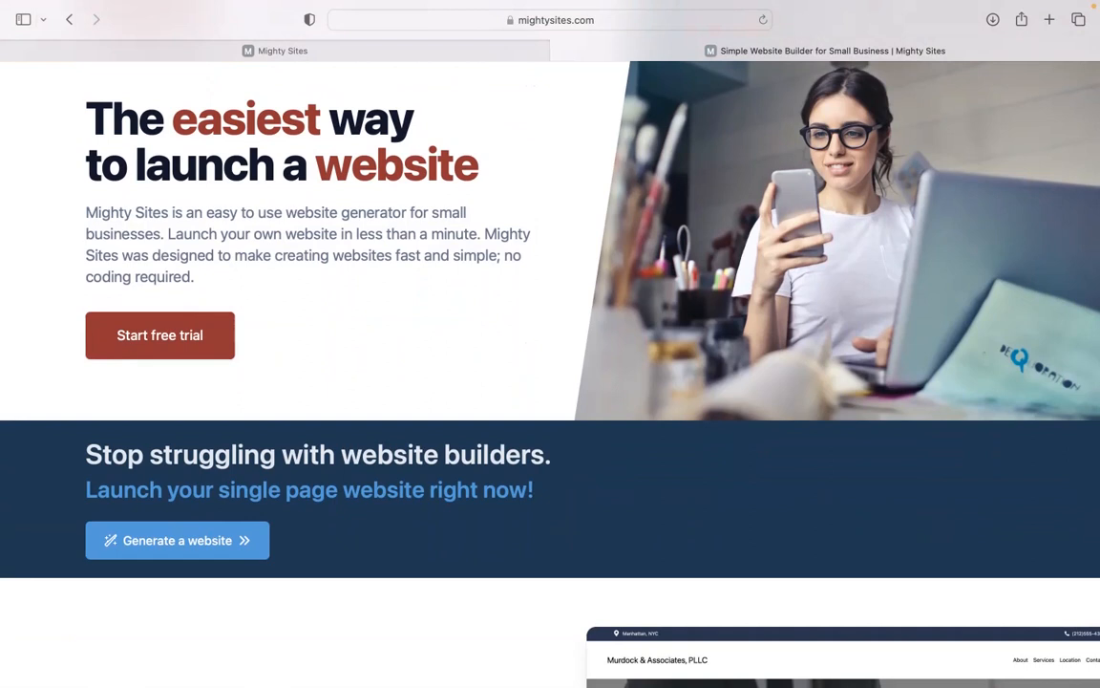
Browse the mightysites.com landing page, then go to the site-building page listing market templates
scroll(550, 344, down, 2)
scroll(550, 344, down, 2)
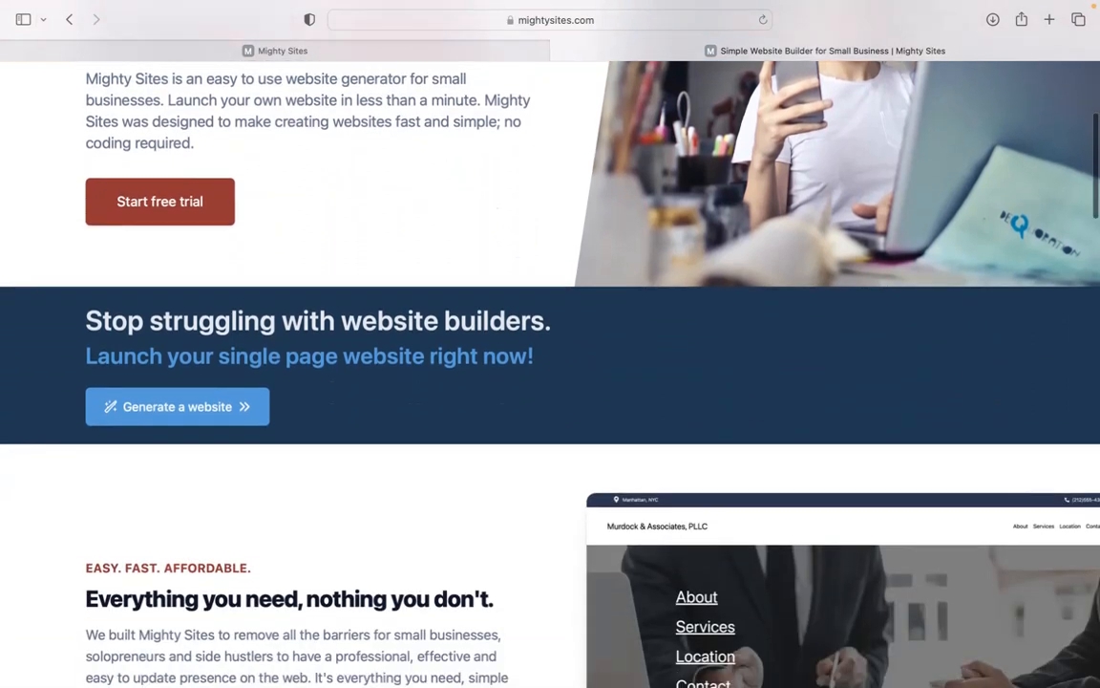
scroll(551, 343, down, 5)
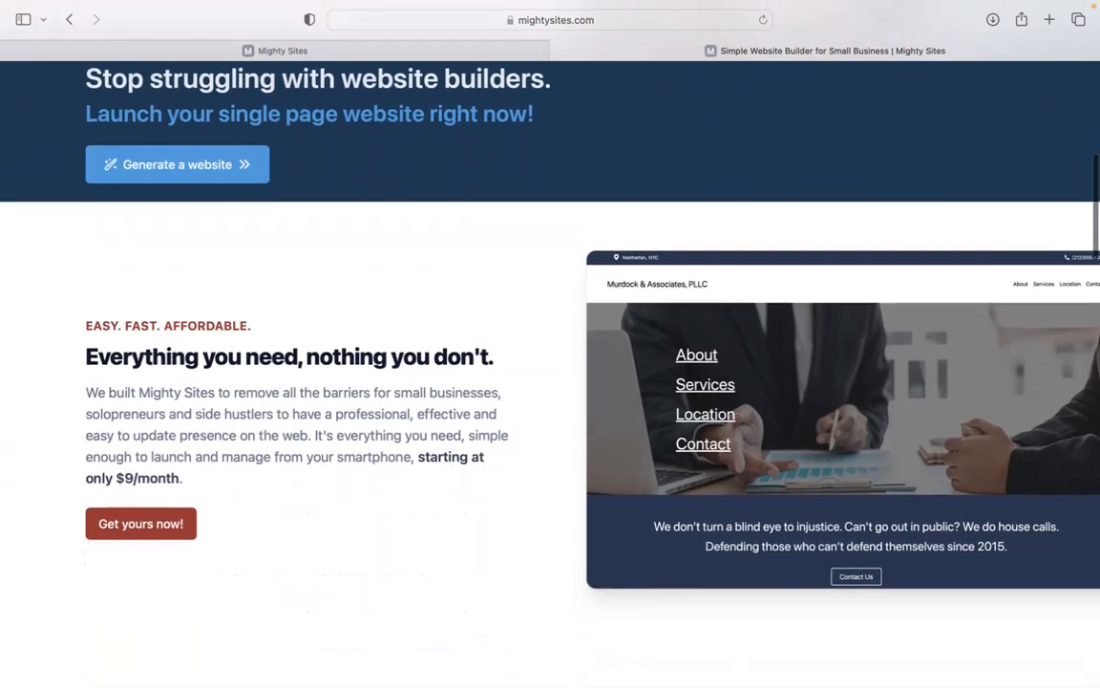
scroll(550, 344, down, 1)
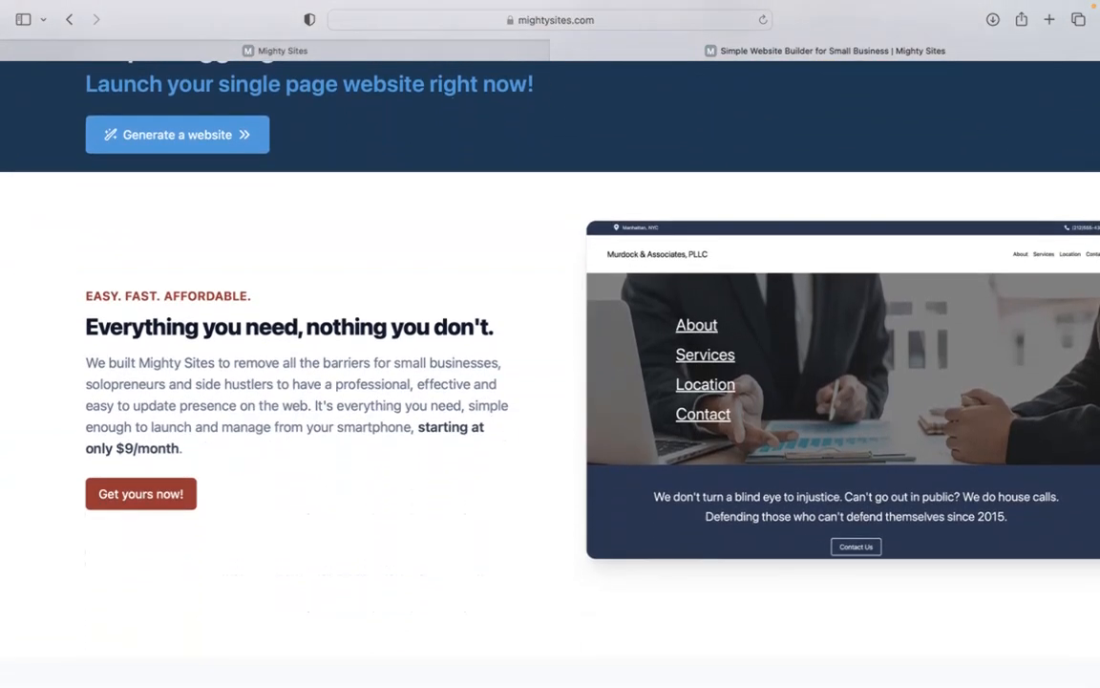
scroll(550, 344, down, 3)
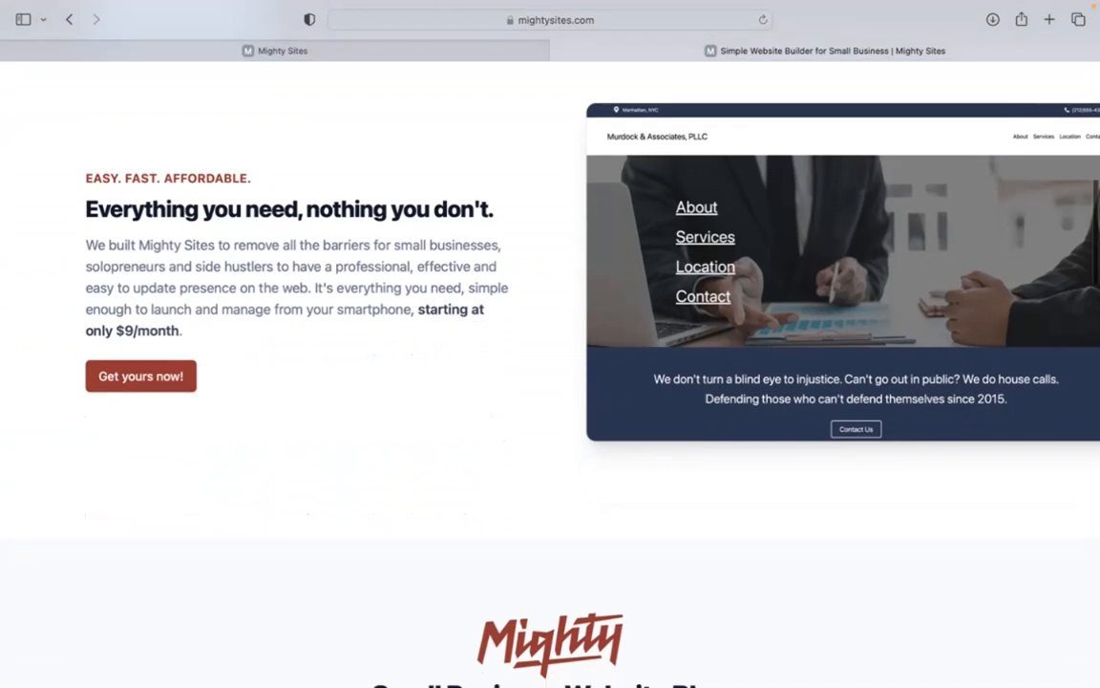
scroll(551, 344, down, 1)
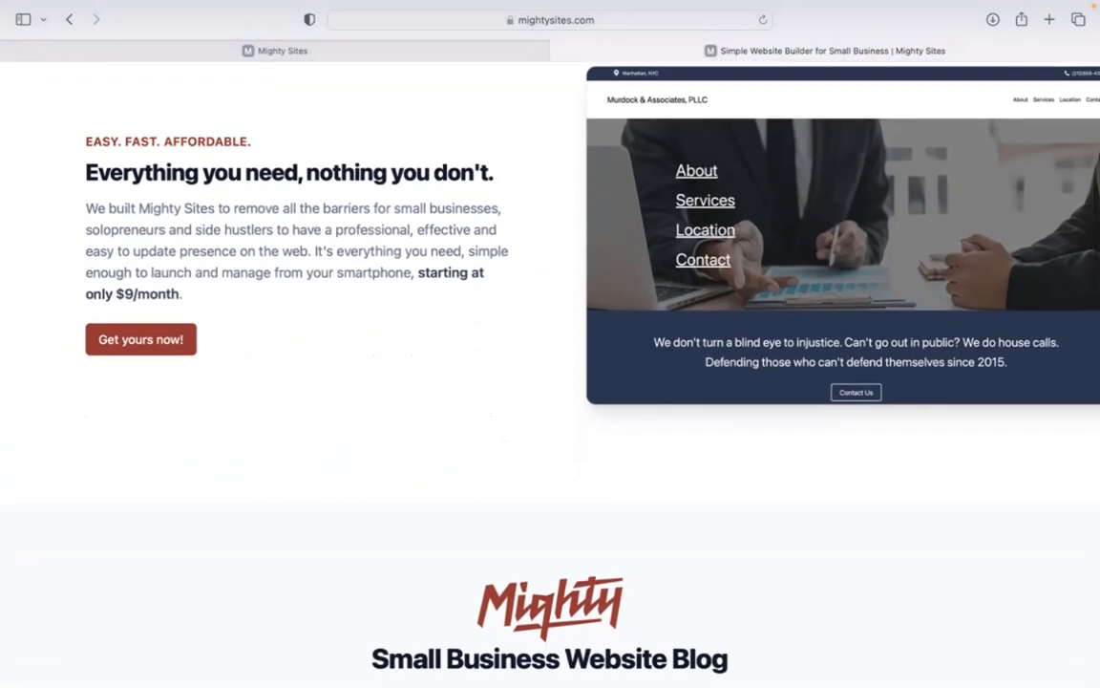
scroll(550, 343, down, 2)
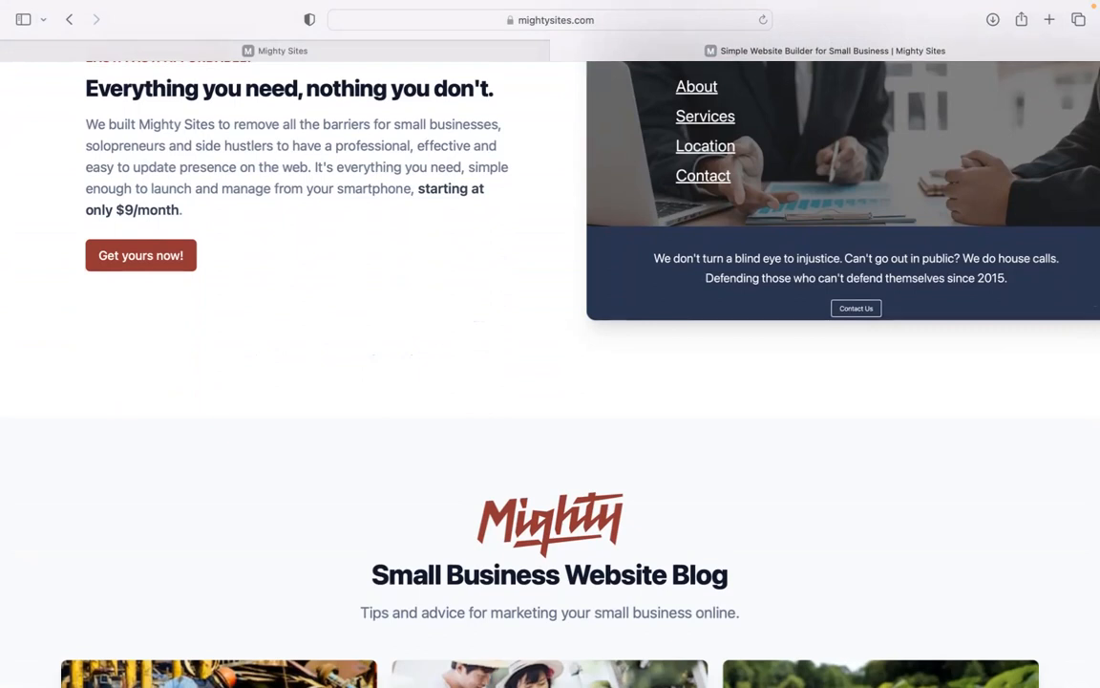
scroll(550, 344, down, 1)
scroll(550, 373, down, 2)
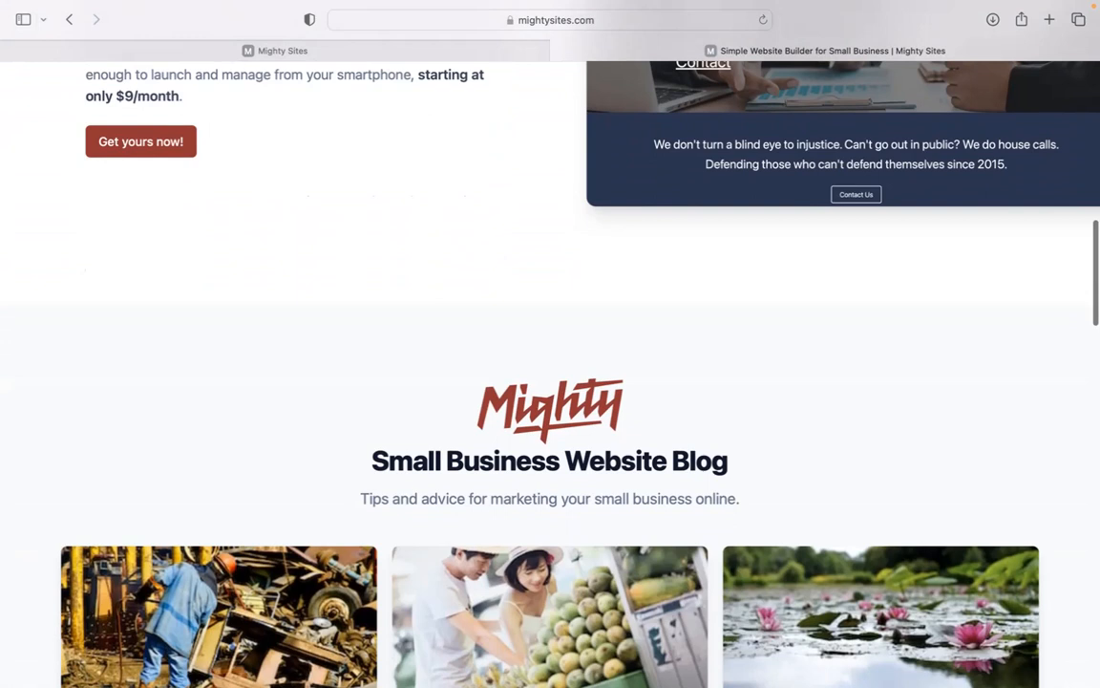
scroll(550, 372, up, 1)
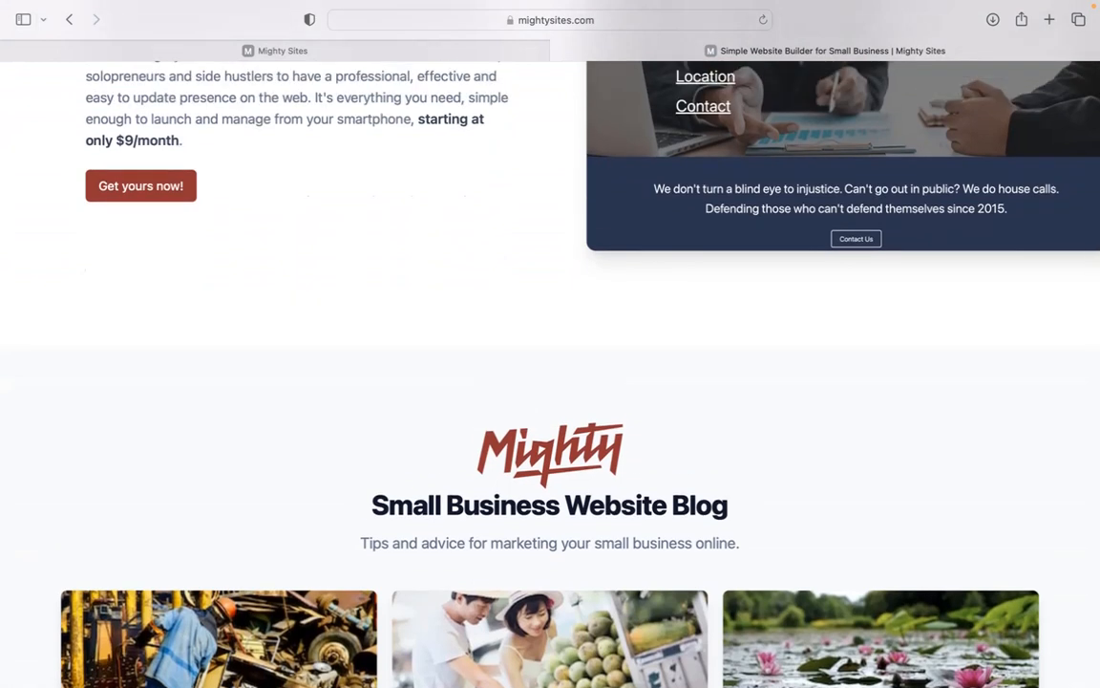
scroll(550, 382, down, 10)
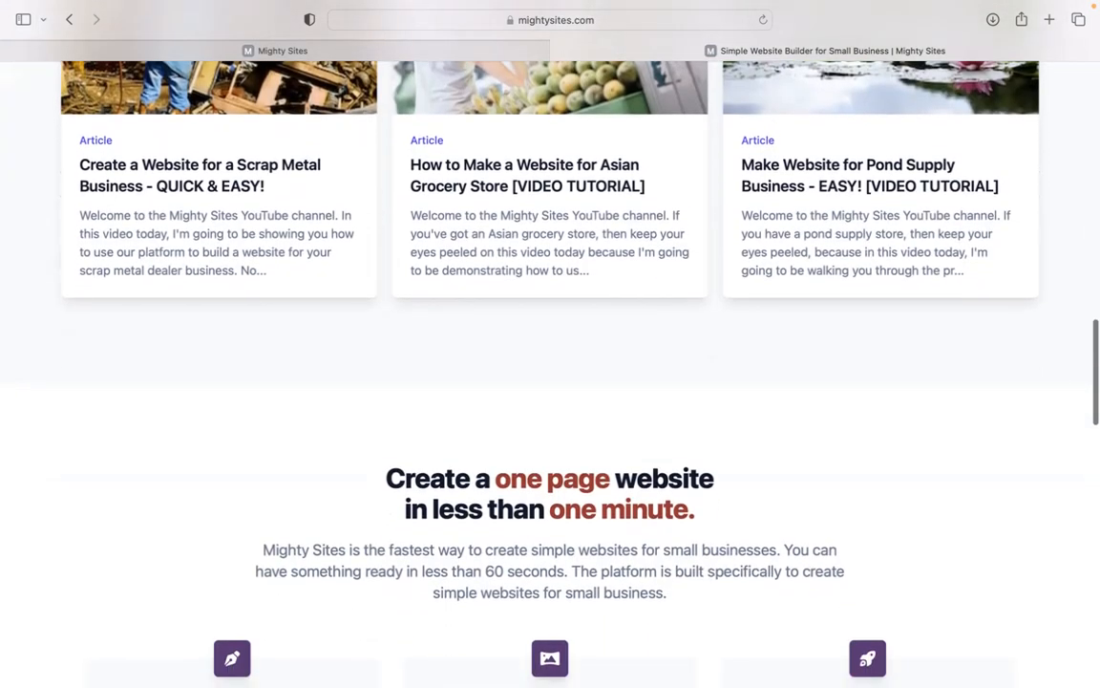
scroll(550, 382, down, 3)
scroll(550, 382, down, 3)
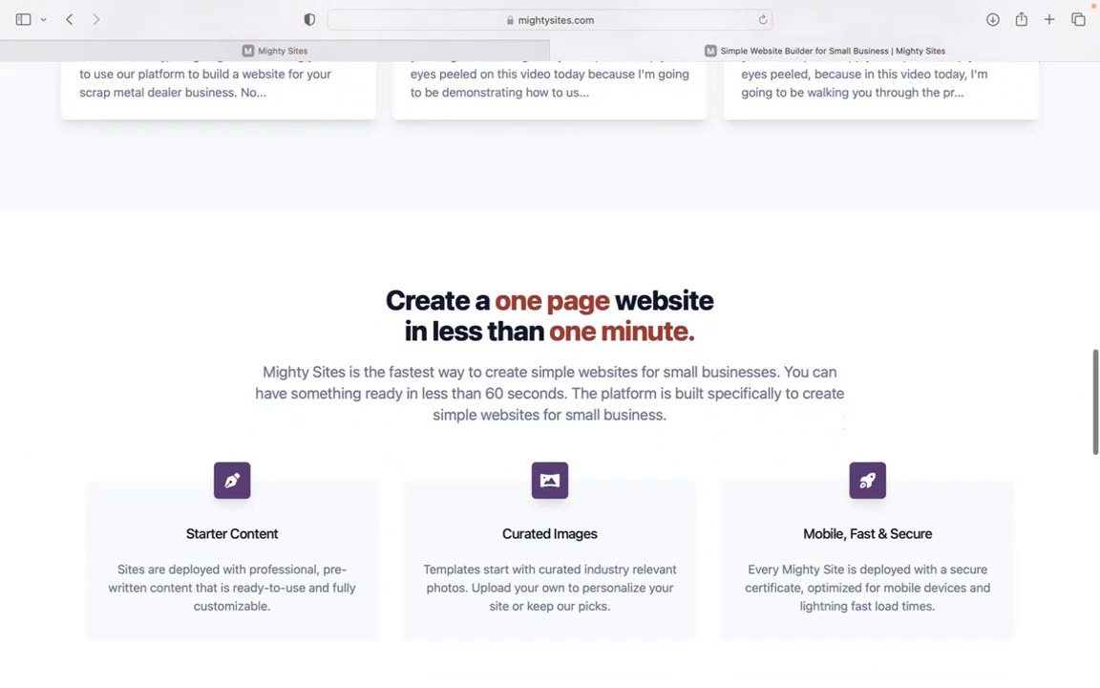
scroll(550, 382, down, 2)
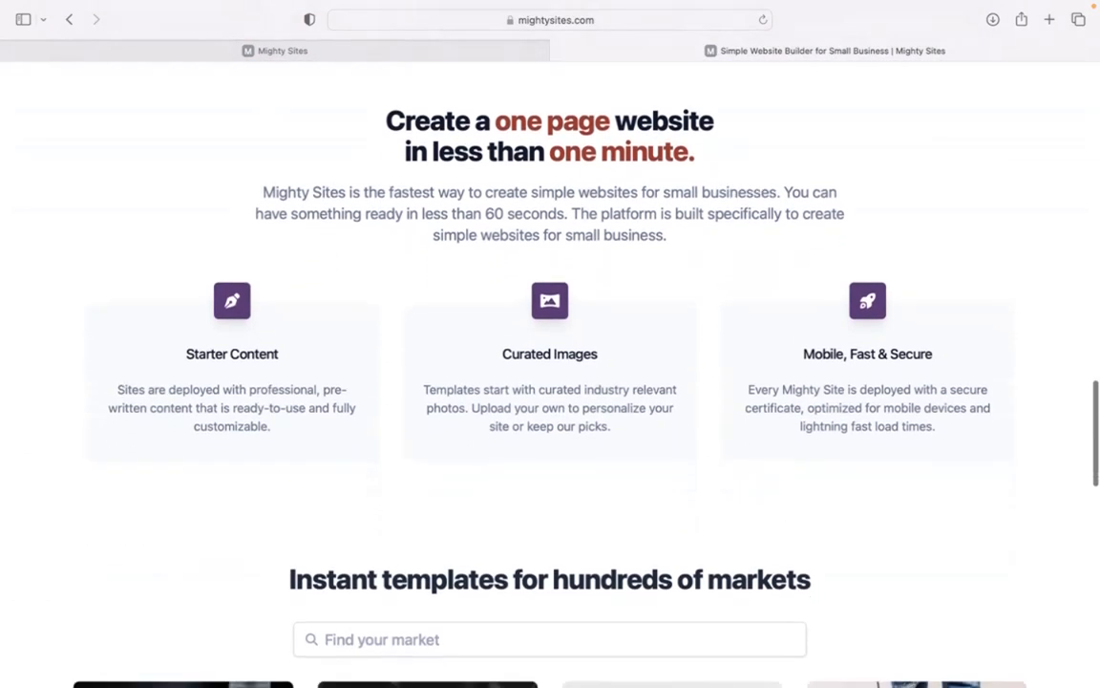
click(340, 46)
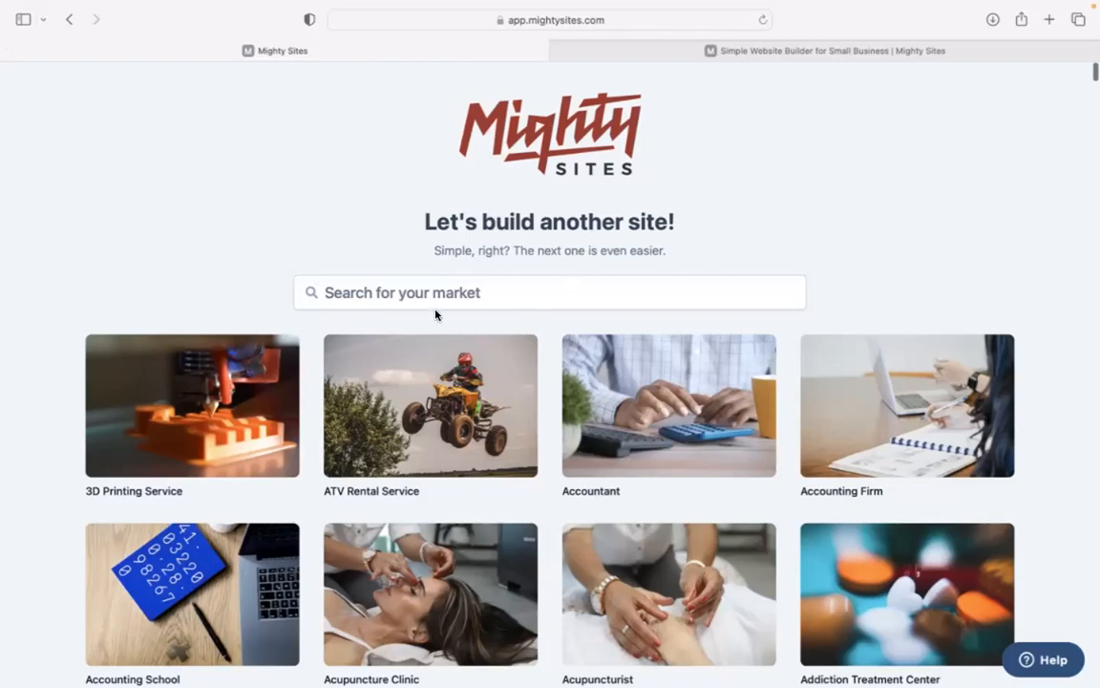
Scroll through the market template grid and back to the top
scroll(319, 184, down, 2)
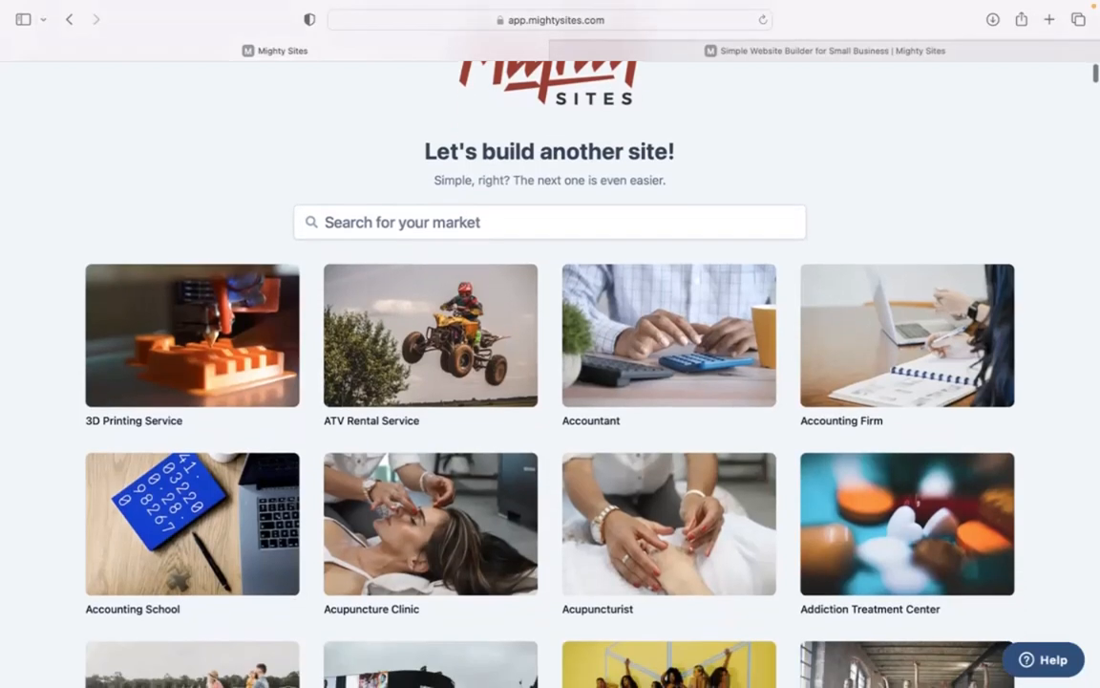
scroll(550, 382, down, 10)
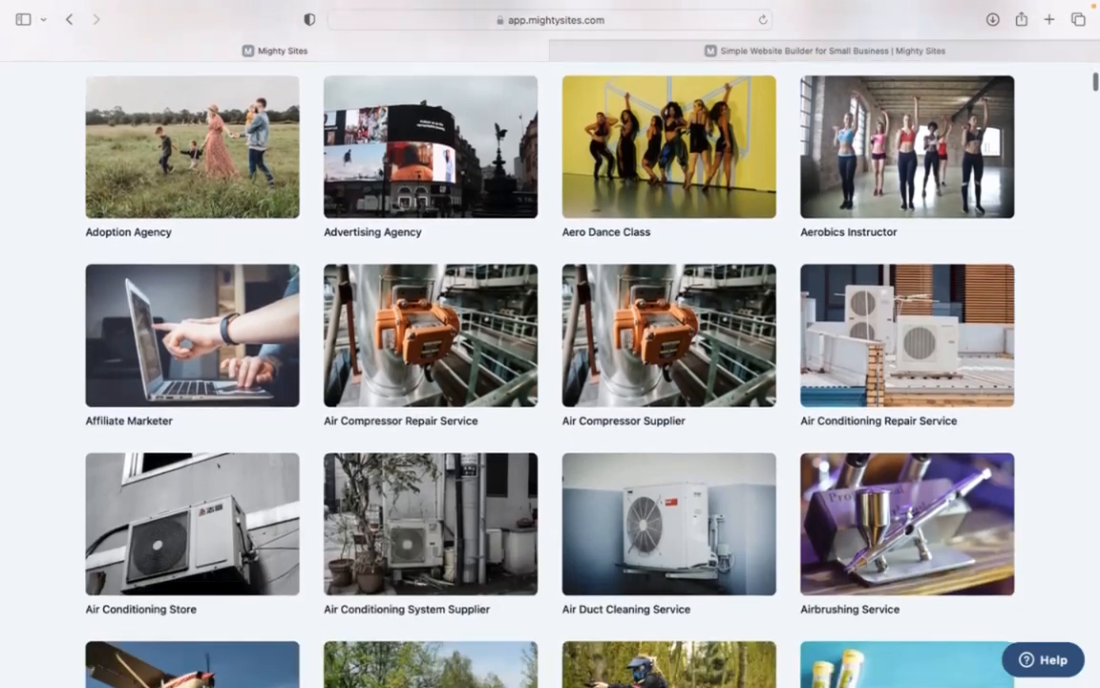
scroll(550, 382, down, 7)
scroll(550, 382, down, 12)
scroll(550, 382, down, 4)
scroll(550, 382, up, 5)
scroll(550, 382, up, 20)
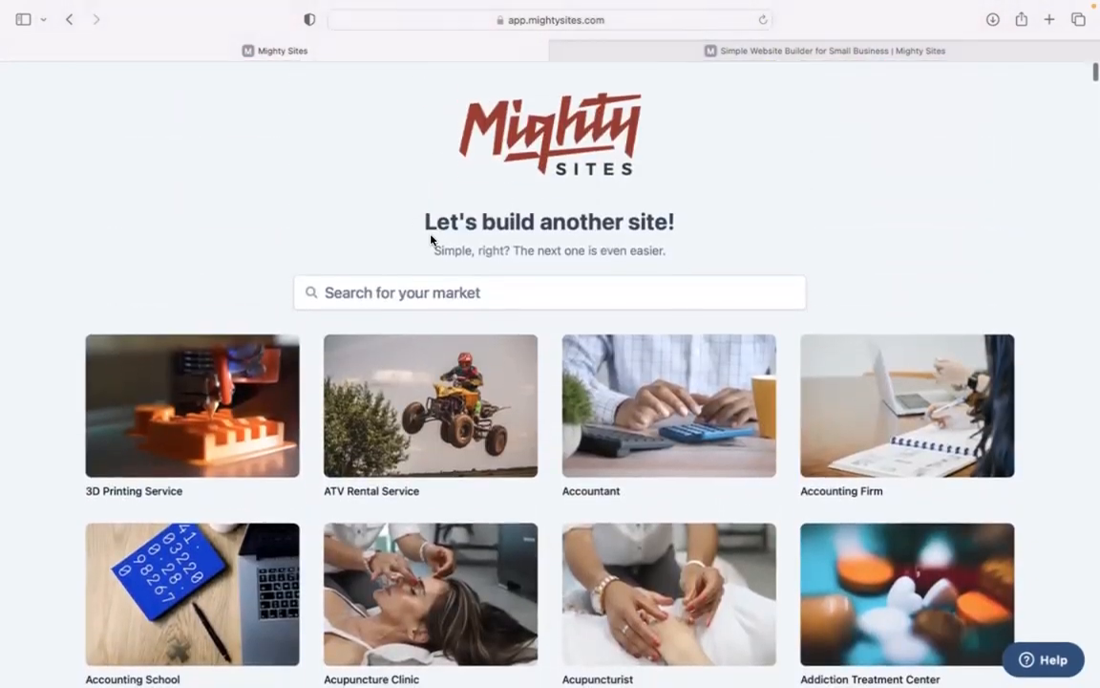
Search the markets for 'personal ass' and pick a matching template
click(440, 287)
text(personal ass)
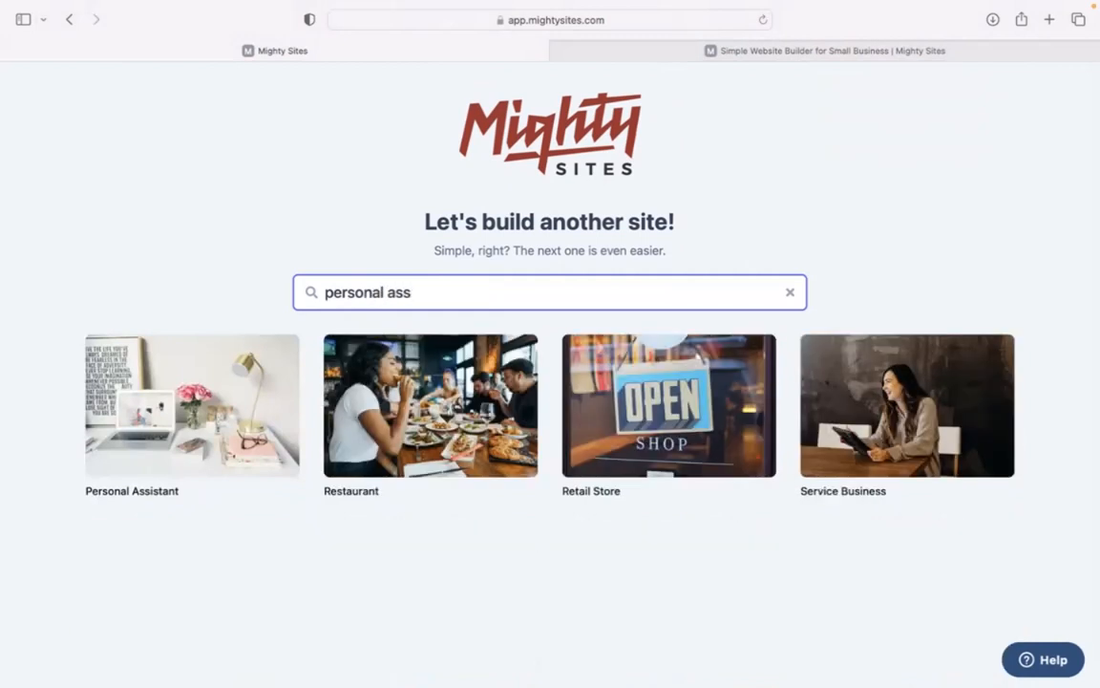
click(219, 511)
Create a Personal Assistant site for Rochelle's PA Services, a Service business in Denver, Colorado
click(170, 424)
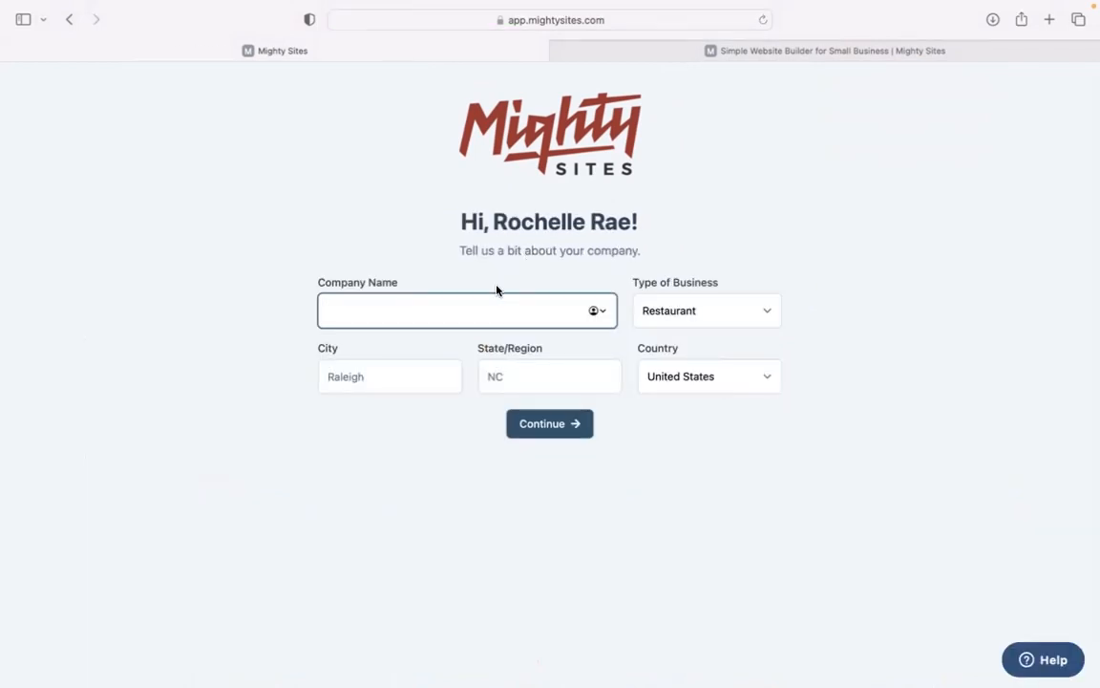
text(Rochelle's)
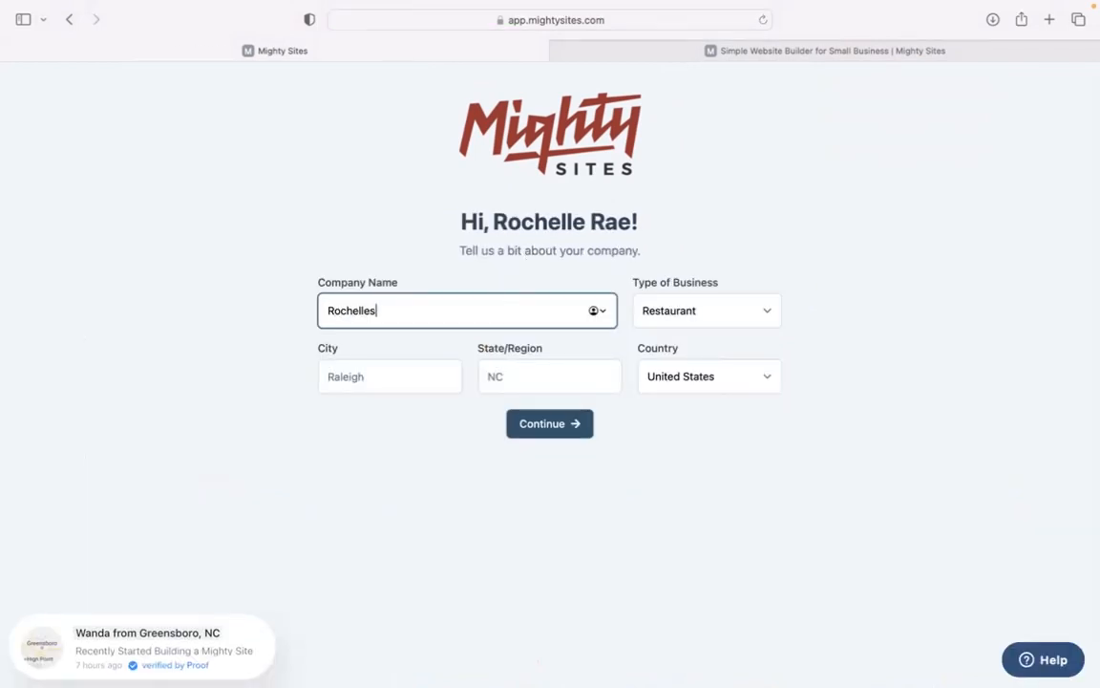
text( PA Services)
click(425, 360)
text(De)
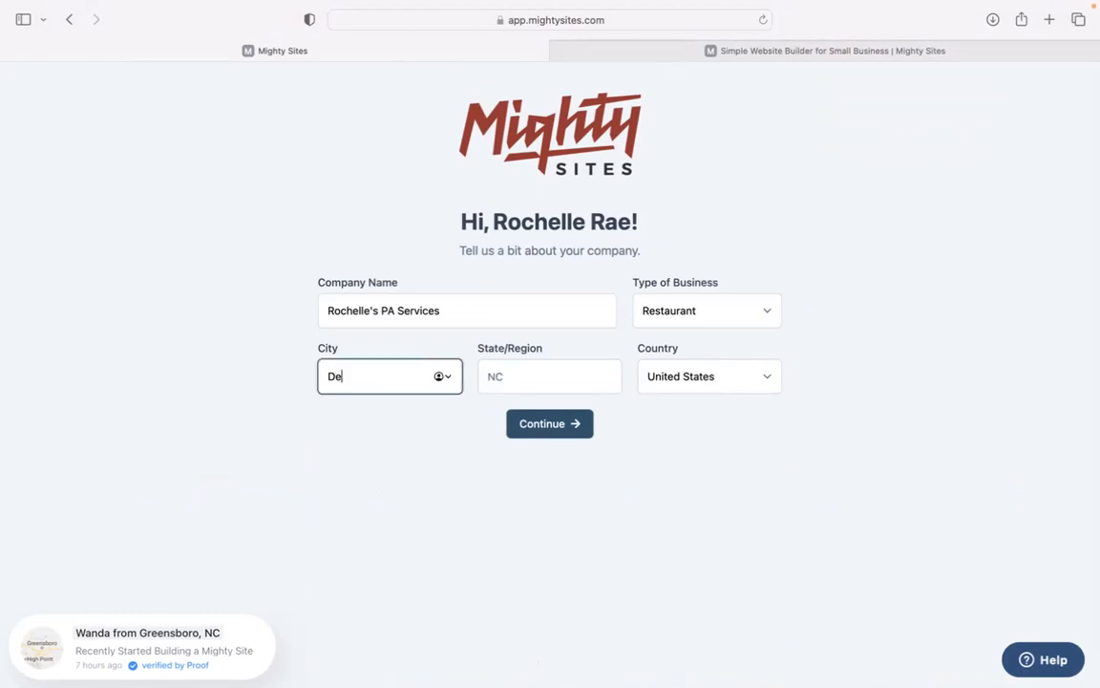
text(nver)
click(520, 373)
text(C)
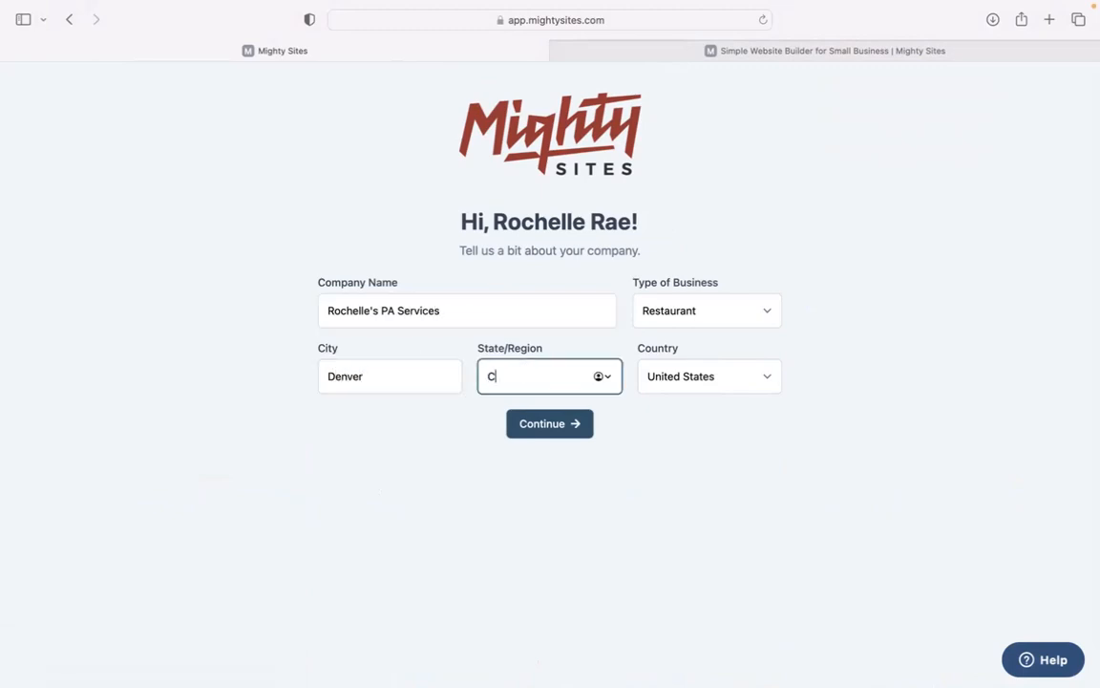
text(olorado)
click(683, 321)
click(691, 339)
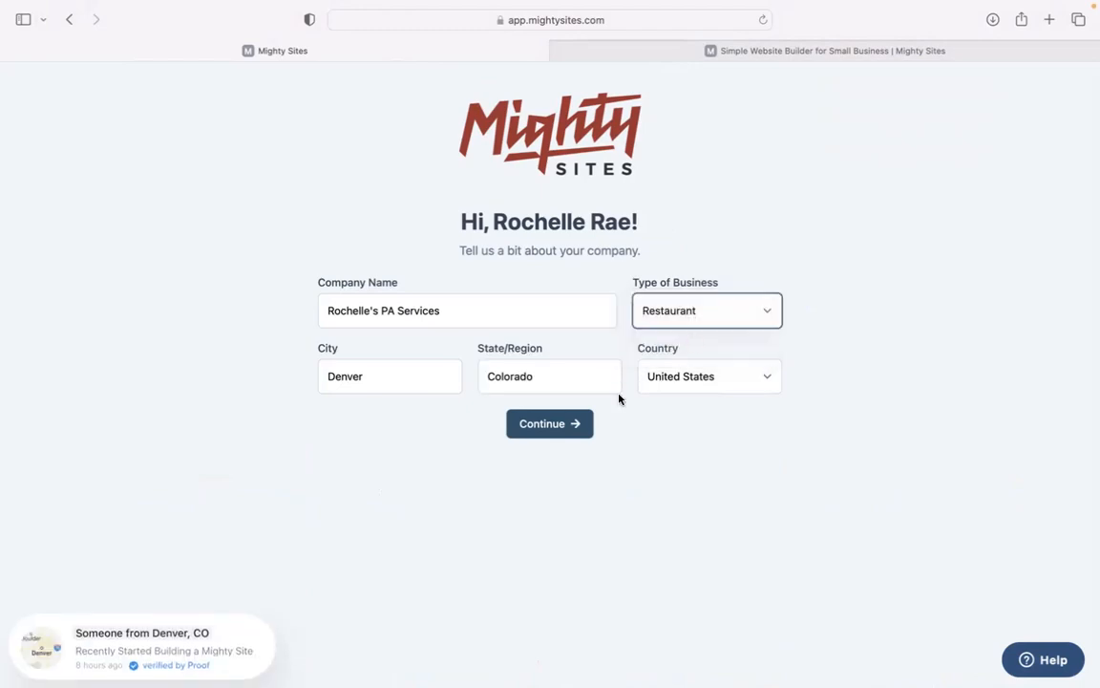
click(560, 432)
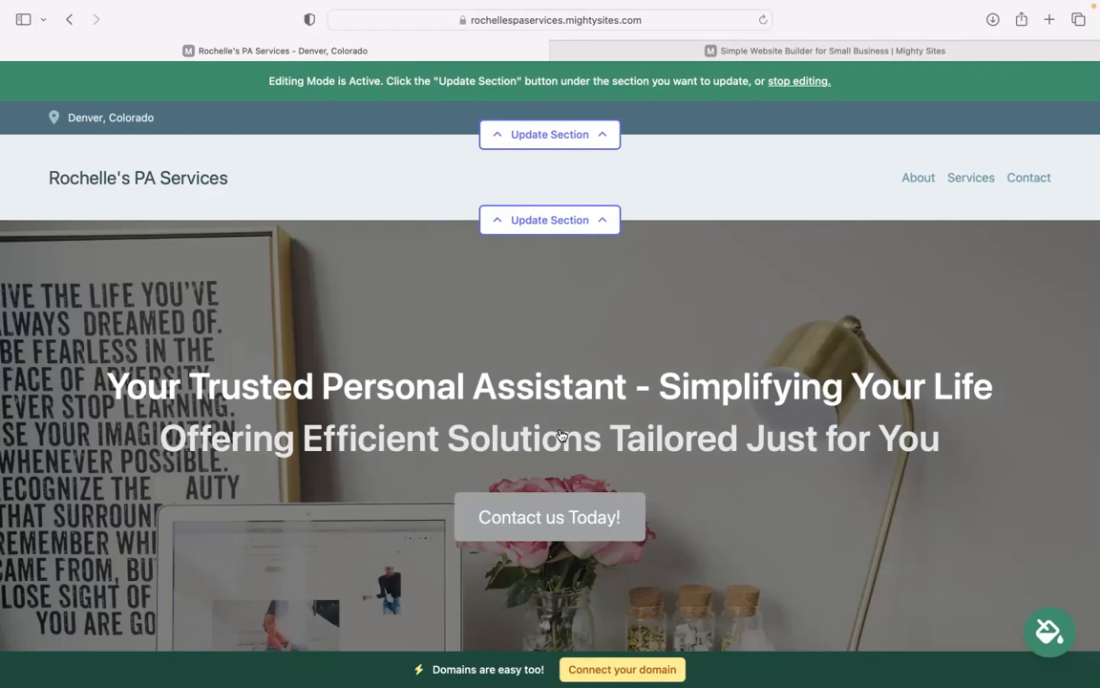
Review the generated About and services text by scrolling and selecting paragraphs
scroll(550, 382, down, 5)
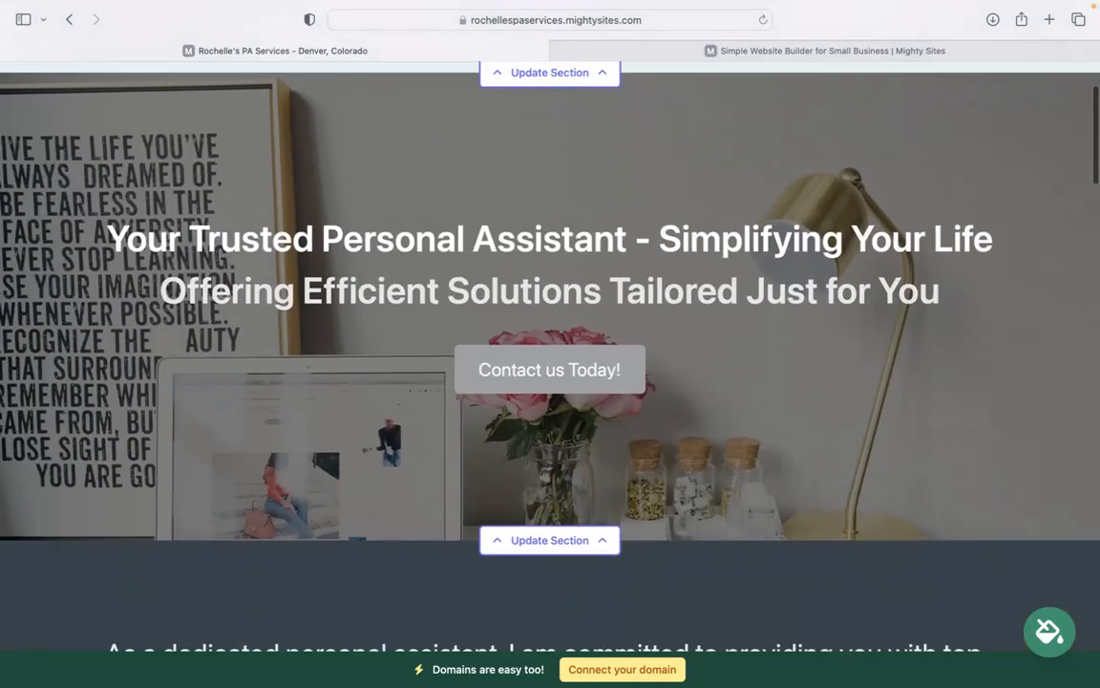
scroll(292, 295, down, 5)
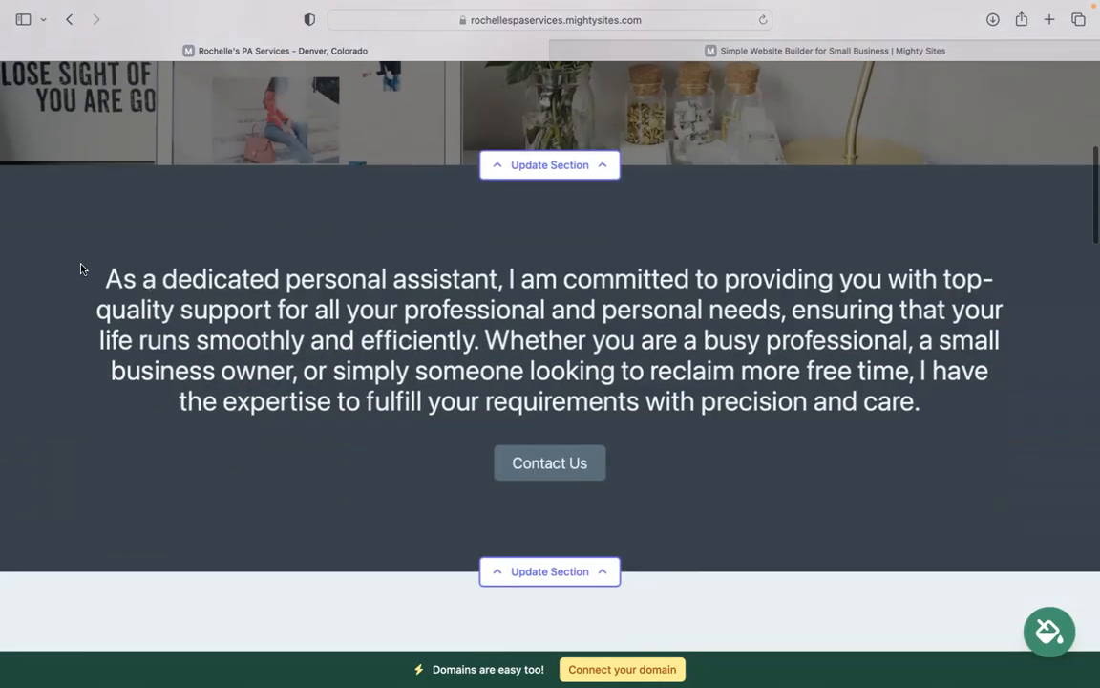
triple_click(96, 253)
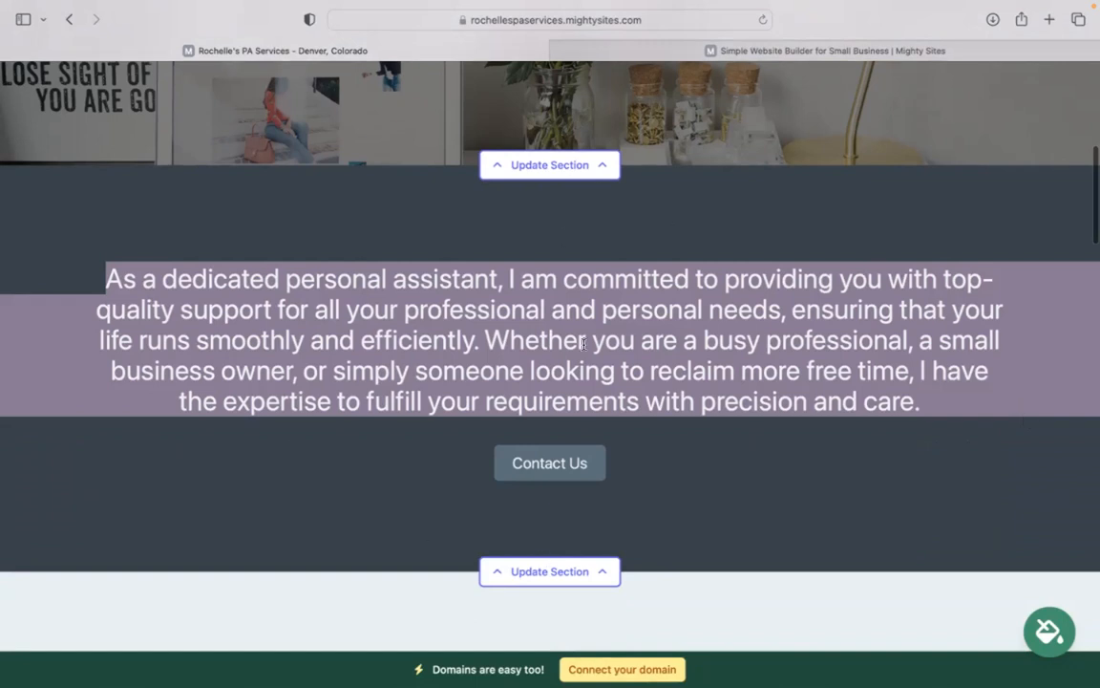
click(411, 181)
scroll(411, 181, down, 6)
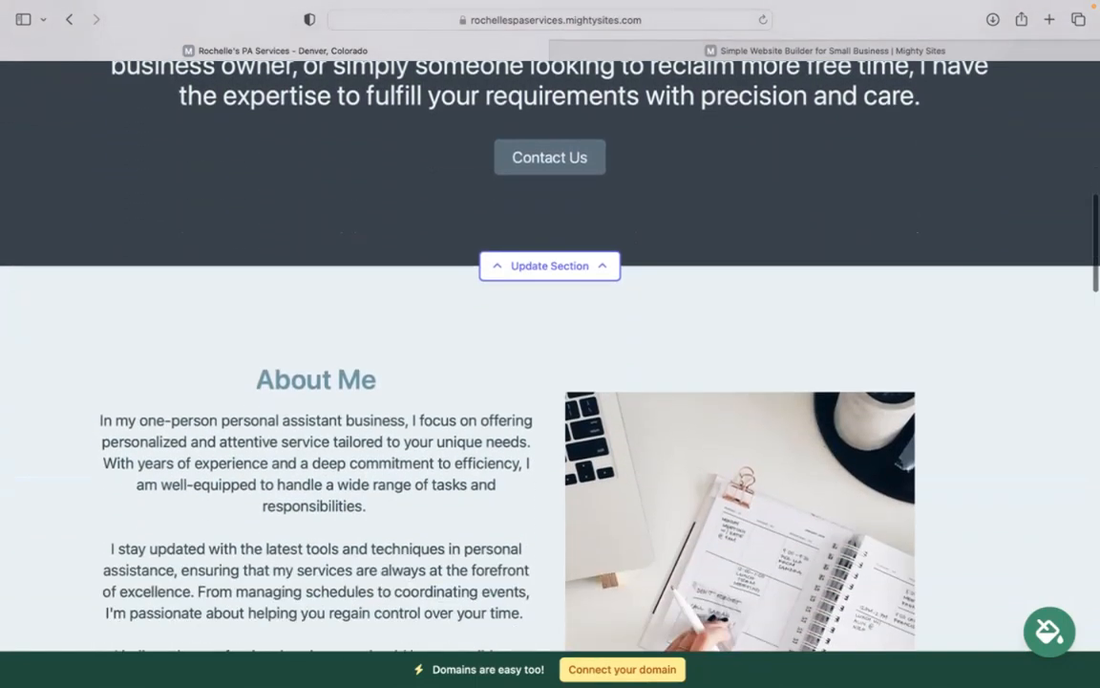
scroll(772, 174, down, 5)
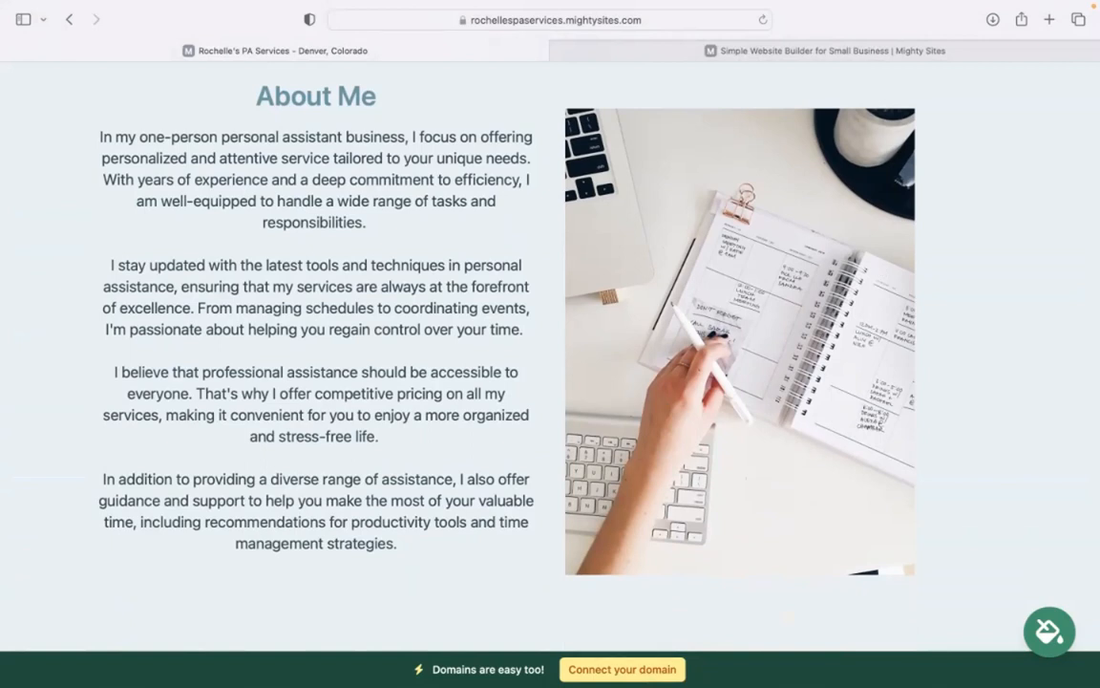
scroll(799, 382, down, 10)
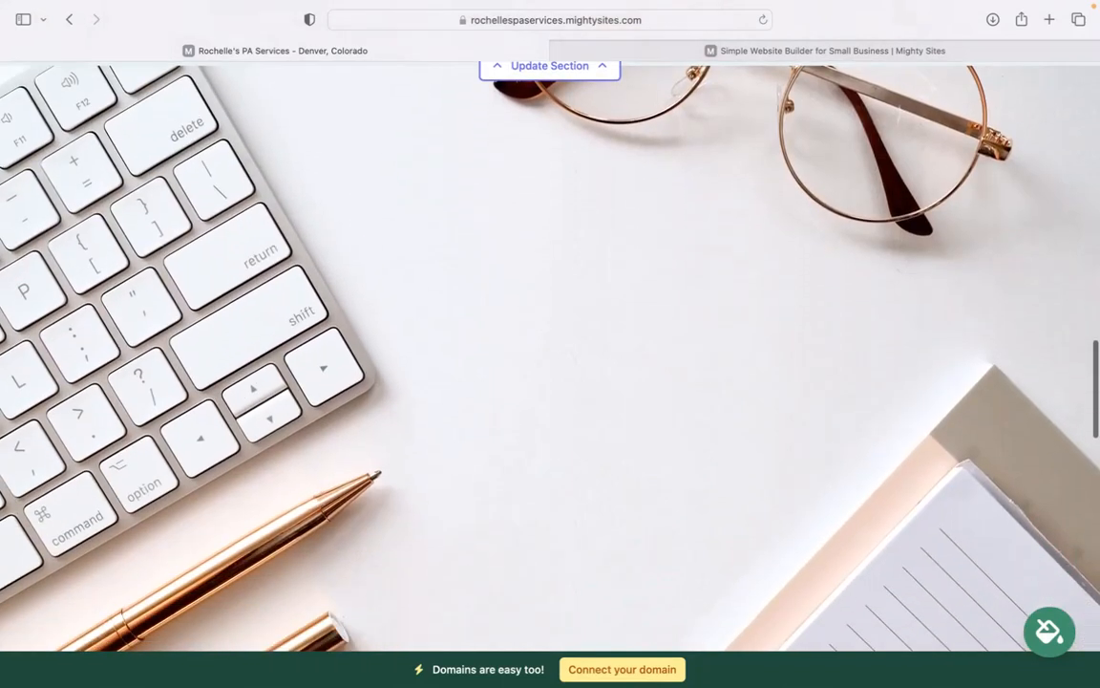
scroll(551, 363, down, 10)
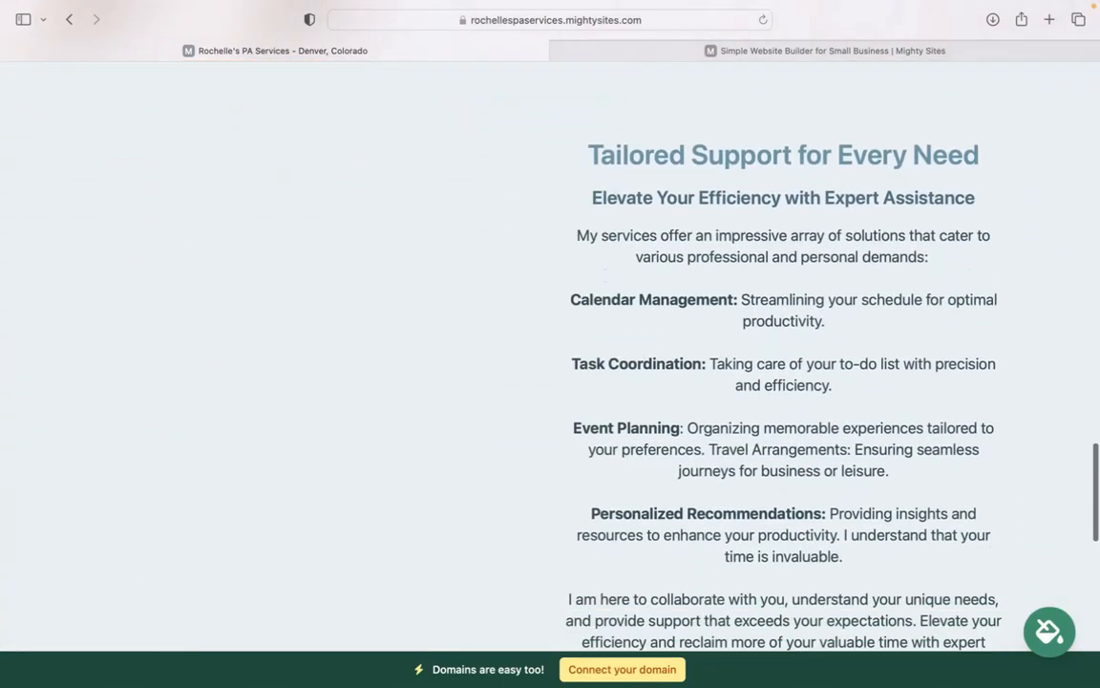
drag(569, 143, 871, 599)
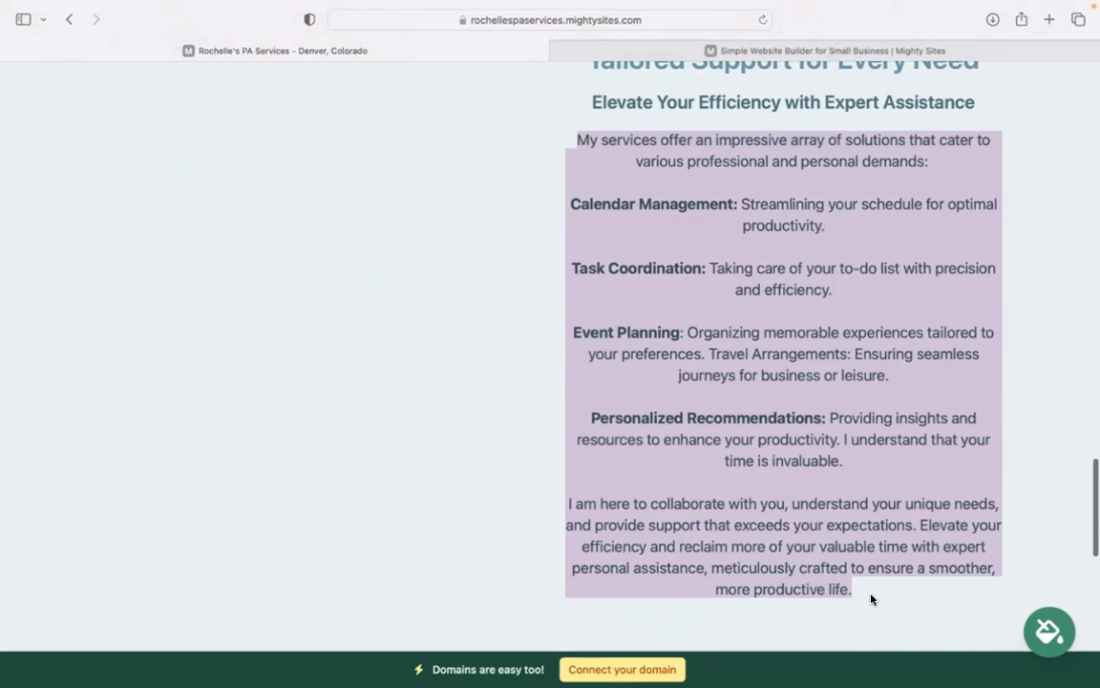
scroll(871, 574, up, 10)
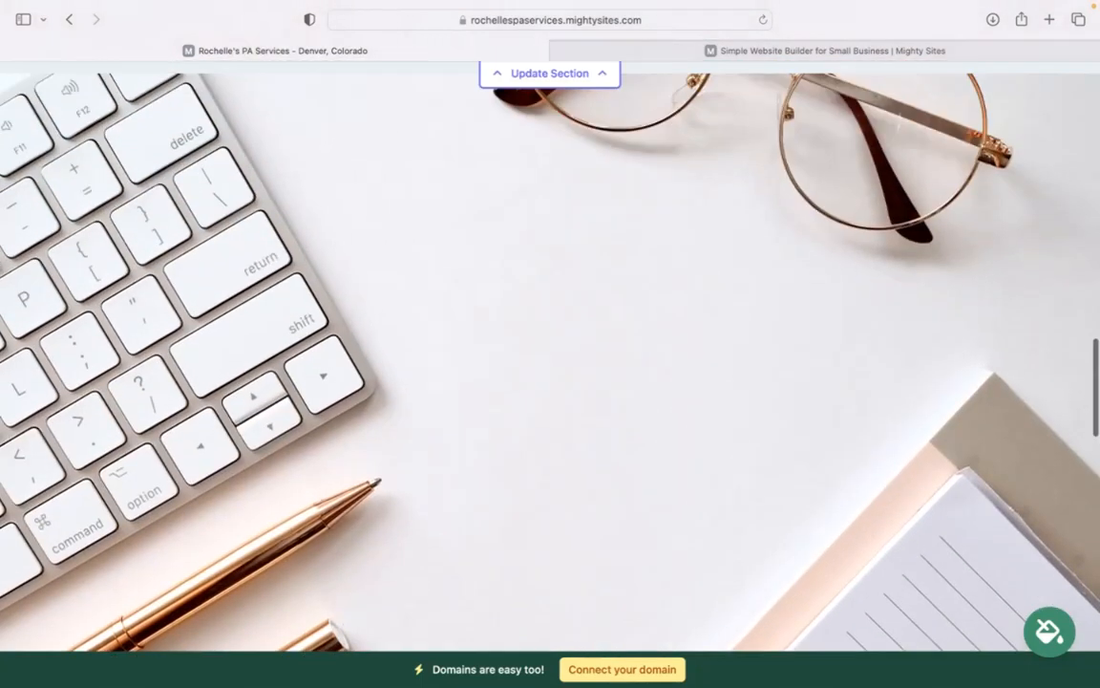
scroll(550, 363, up, 6)
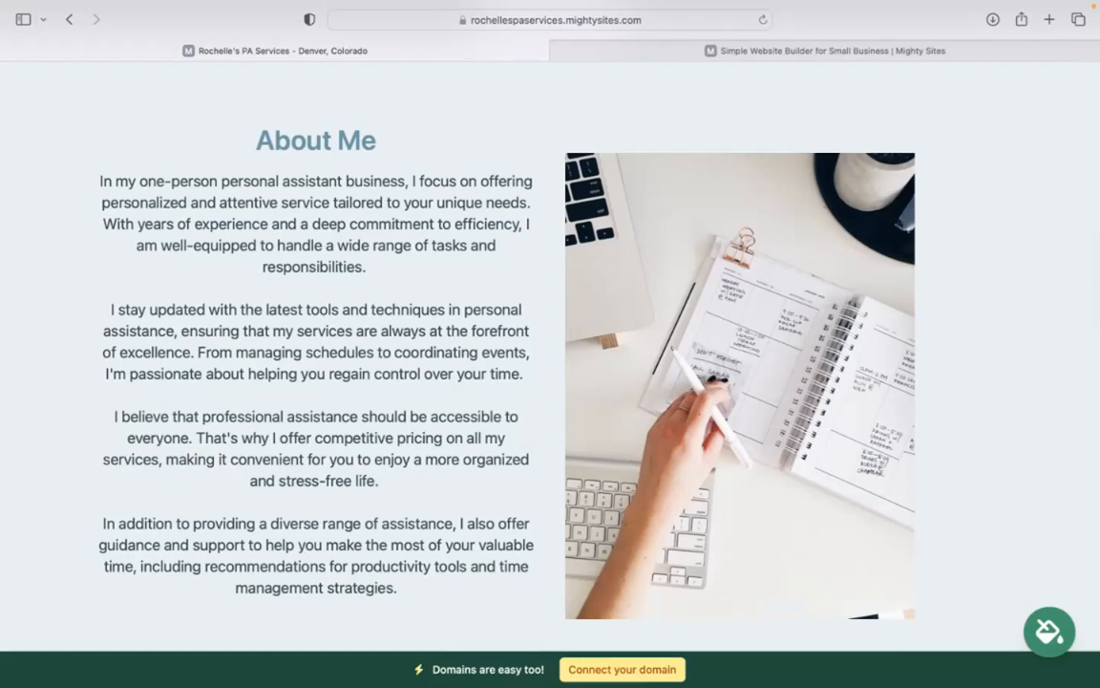
drag(420, 592, 140, 180)
click(140, 179)
Return to the top and open the top bar's location and contact editor
scroll(495, 325, down, 5)
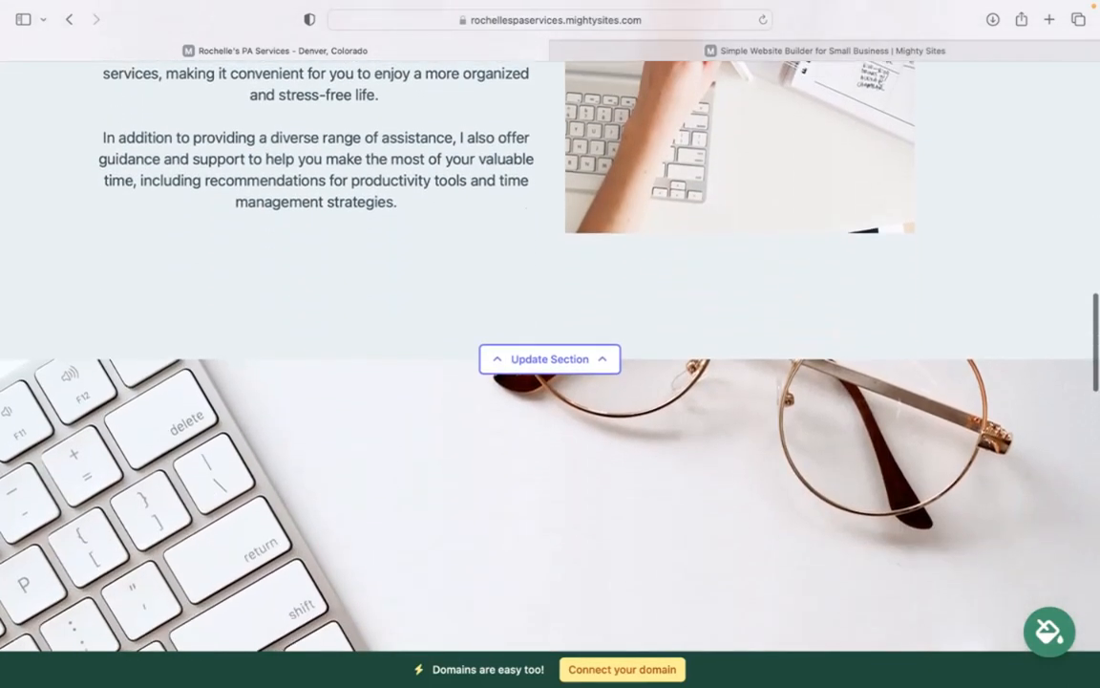
scroll(769, 199, down, 10)
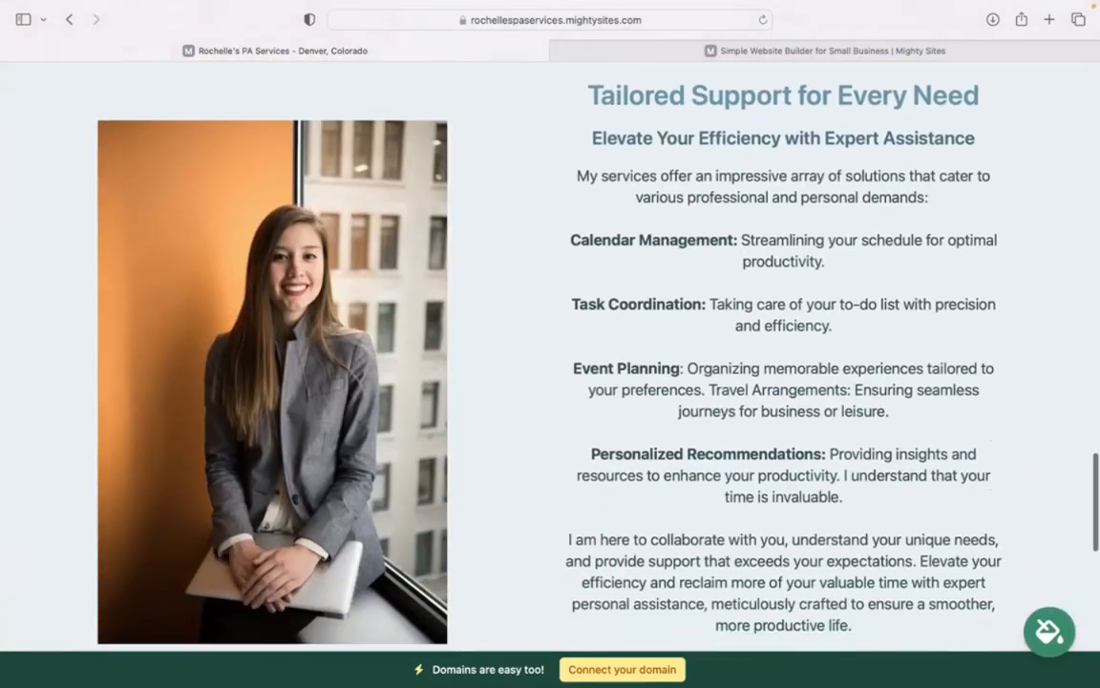
scroll(769, 199, down, 1)
scroll(769, 198, up, 8)
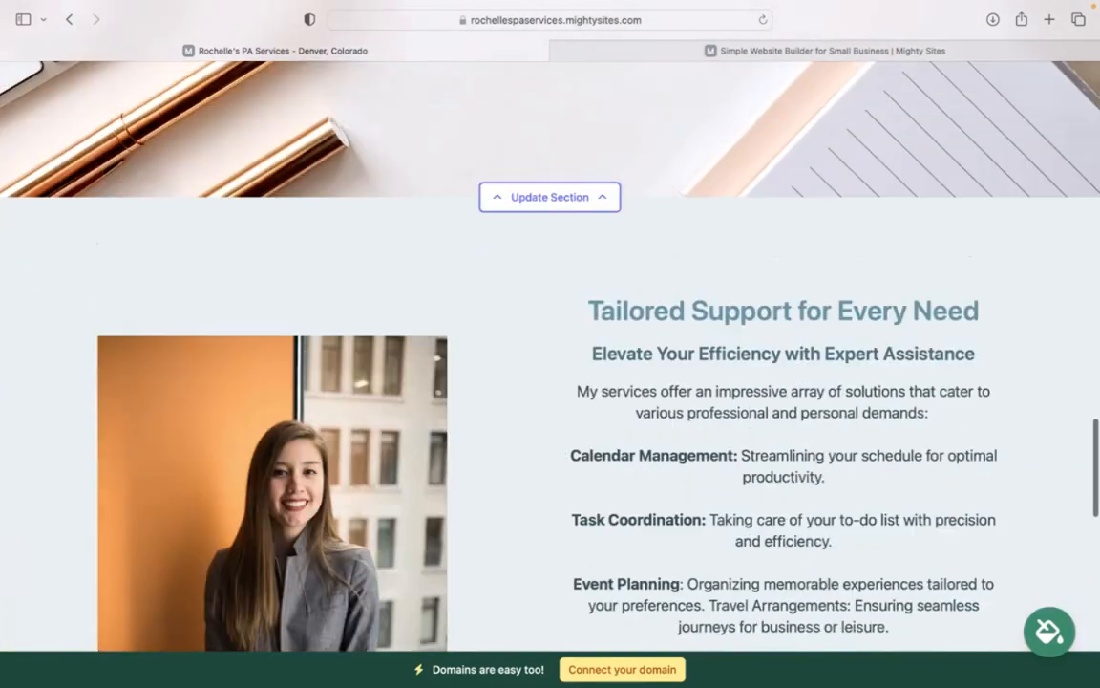
scroll(550, 355, up, 15)
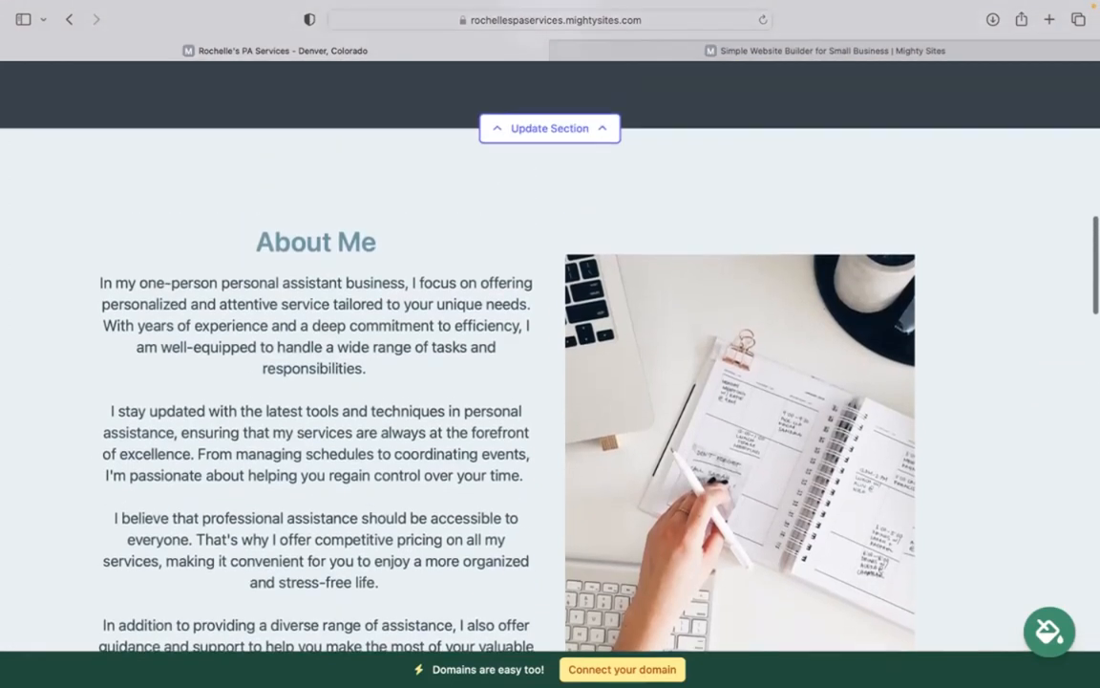
scroll(550, 356, up, 10)
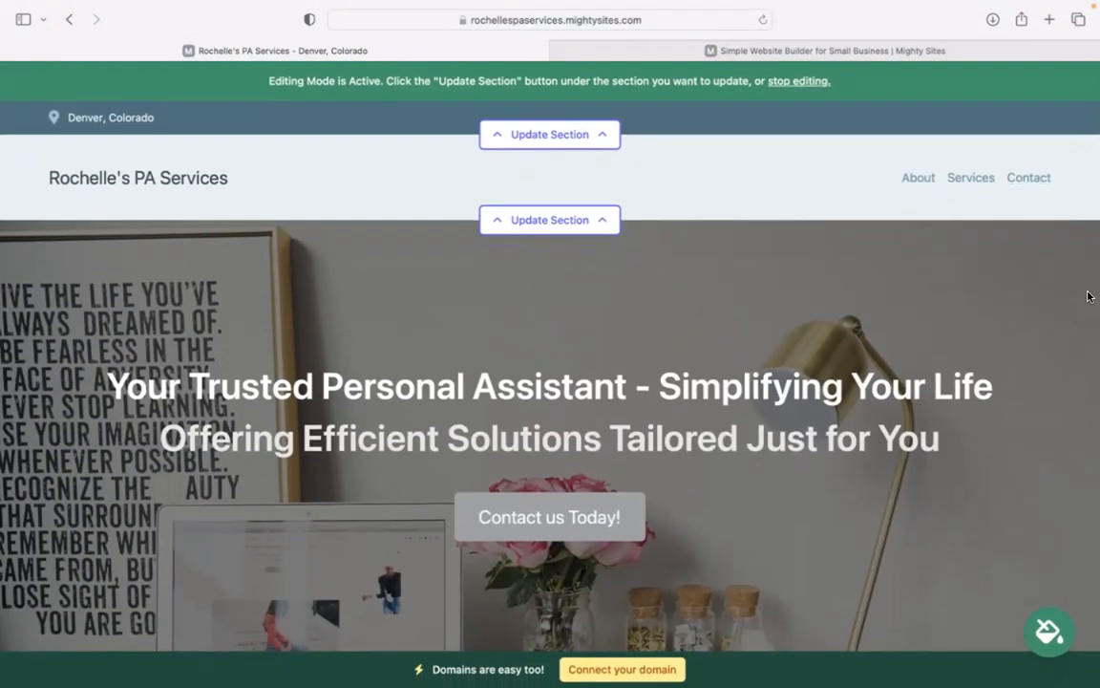
click(549, 134)
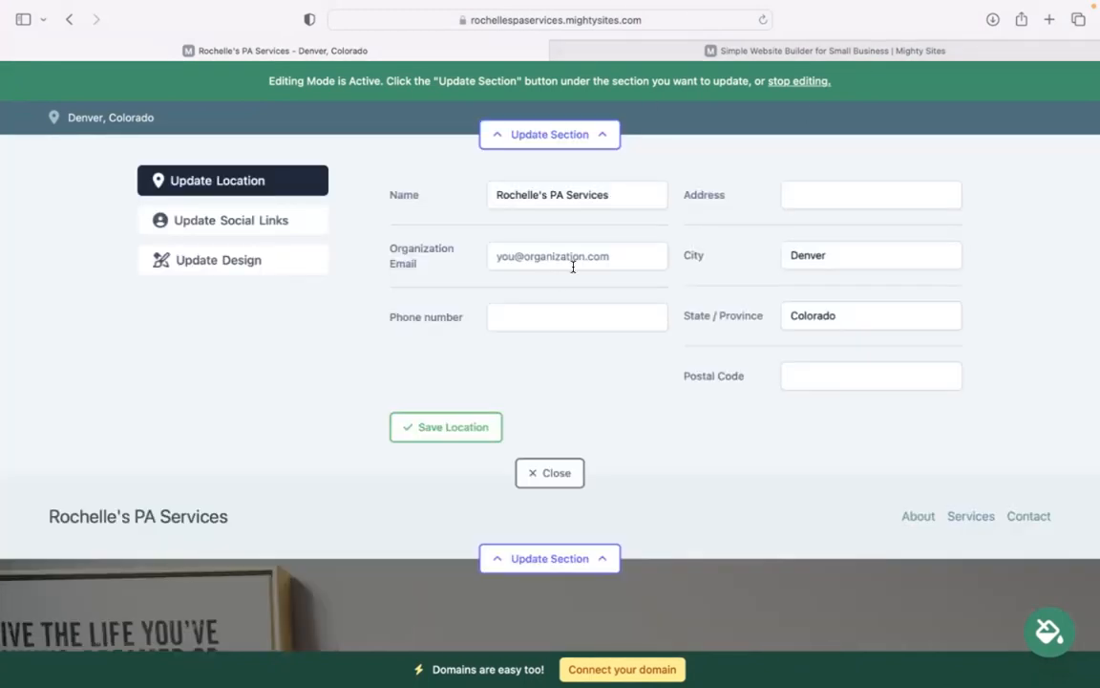
Save the business email (shown on site), phone number, street address and postal code
click(573, 268)
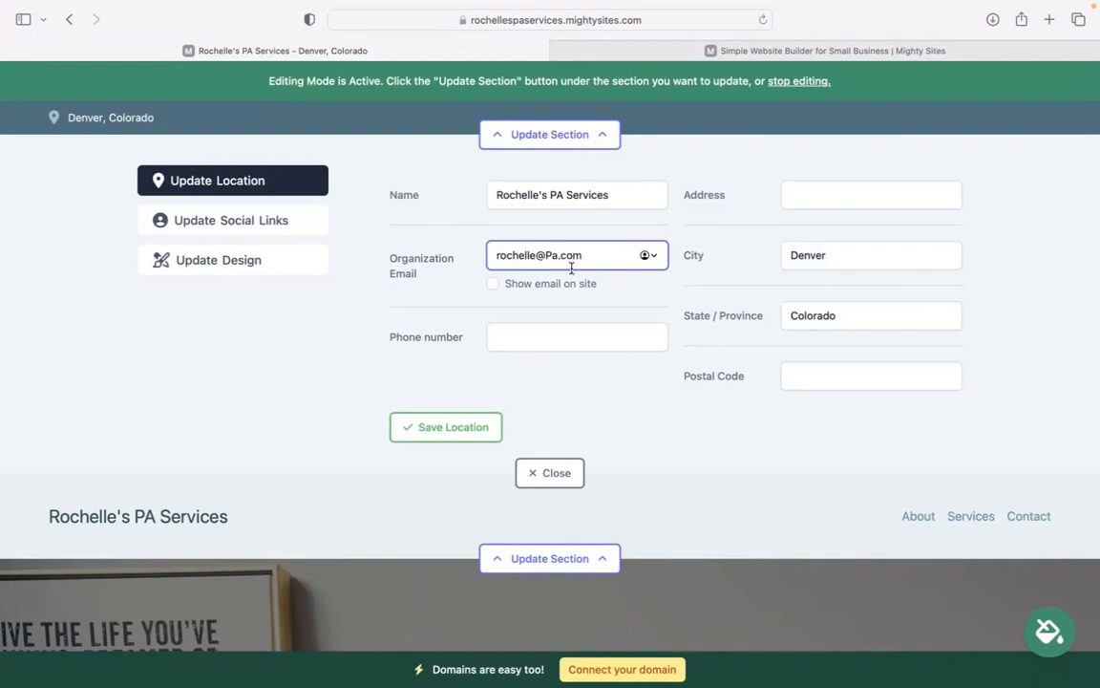
click(494, 285)
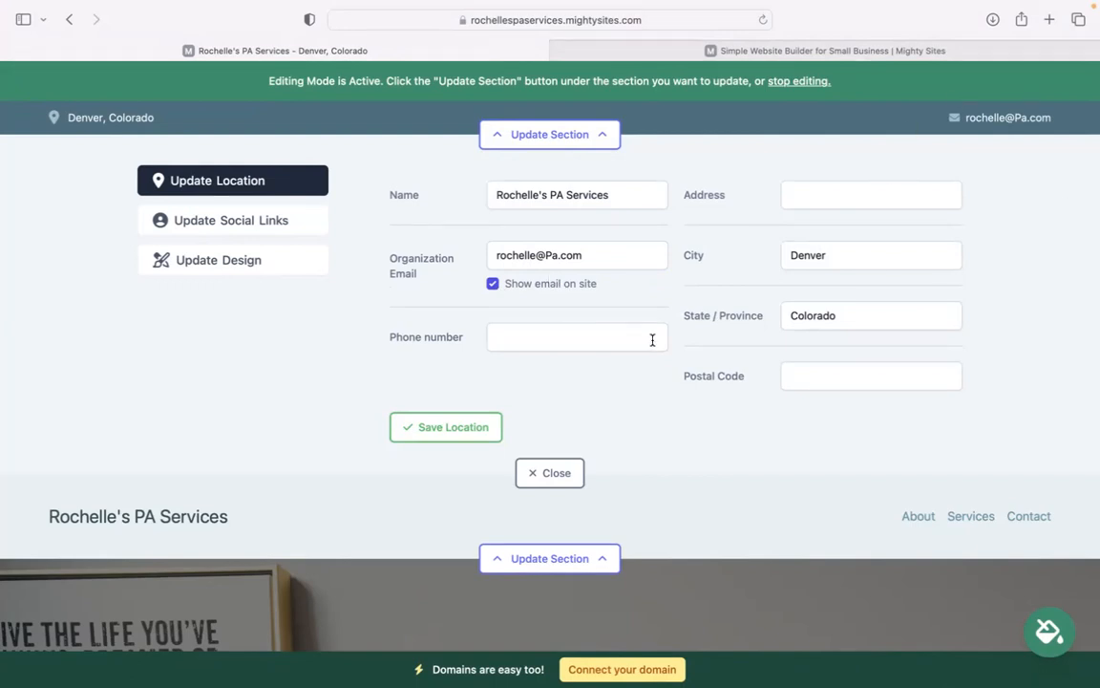
click(550, 344)
text(484-)
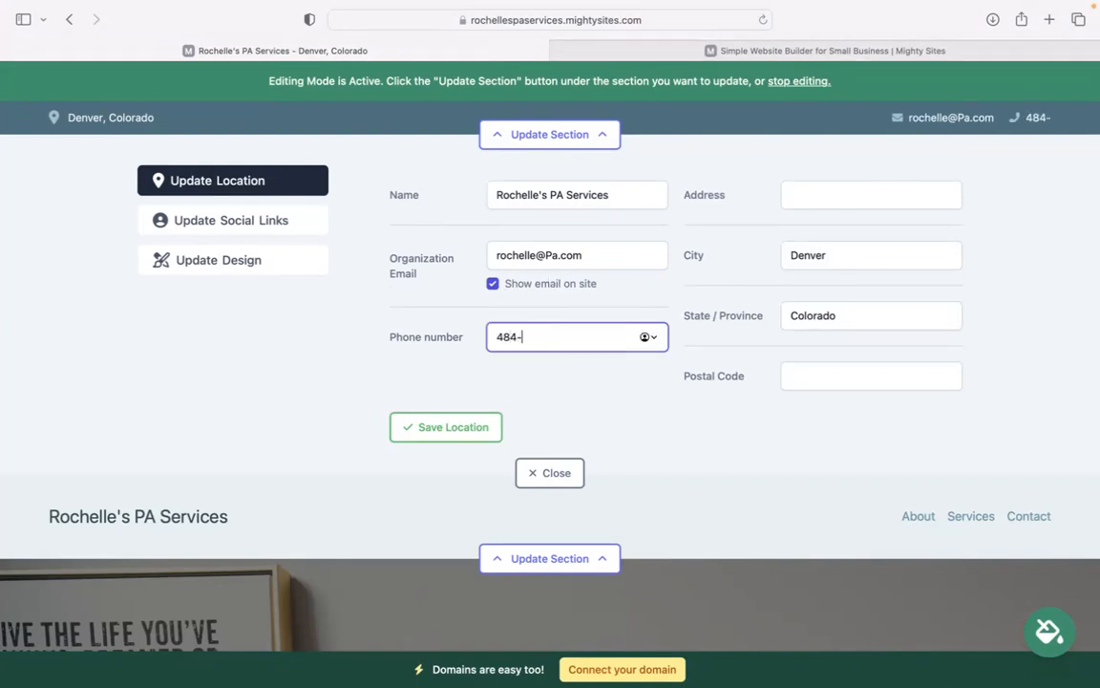
text(3939)
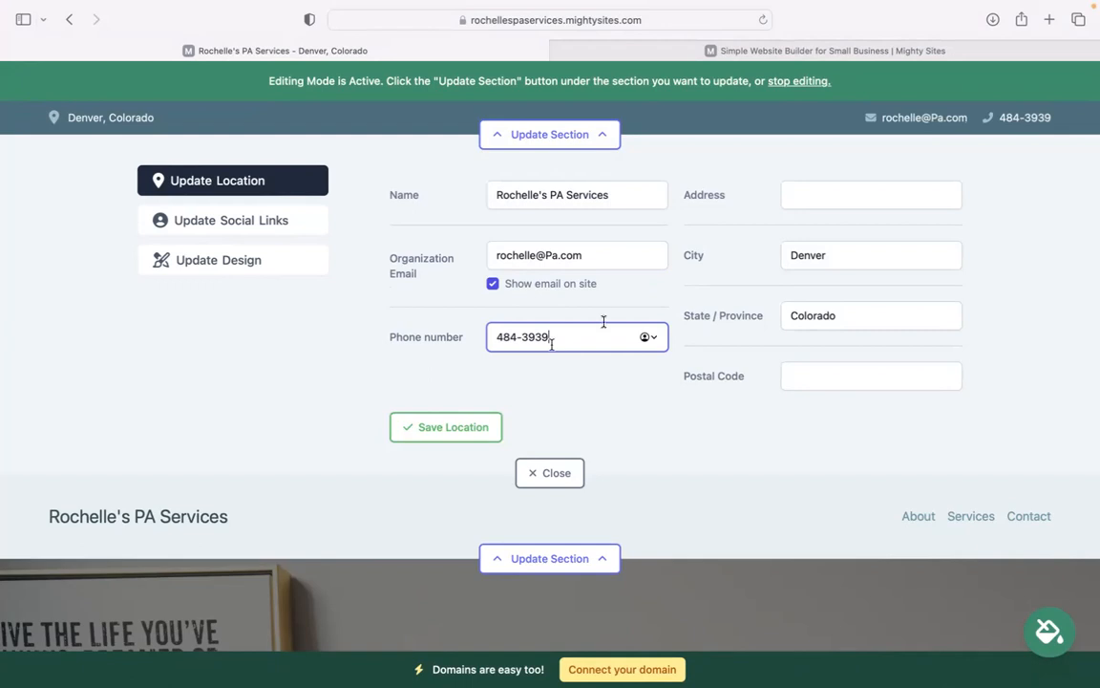
click(847, 195)
text(a6)
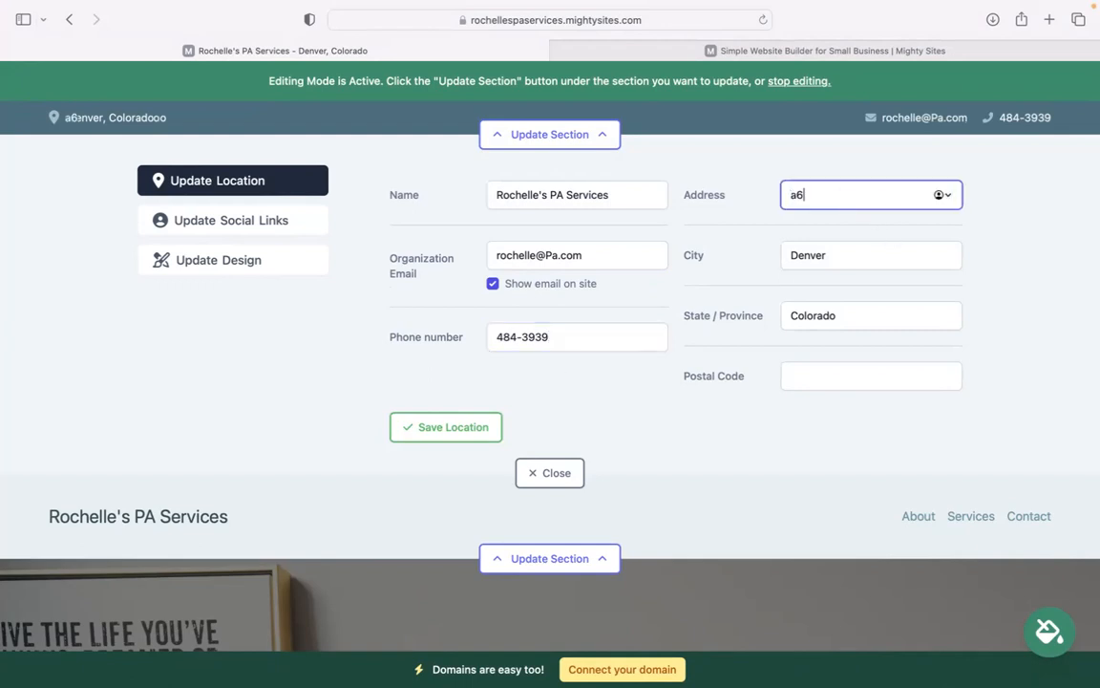
key(BackSpace)
key(BackSpace)
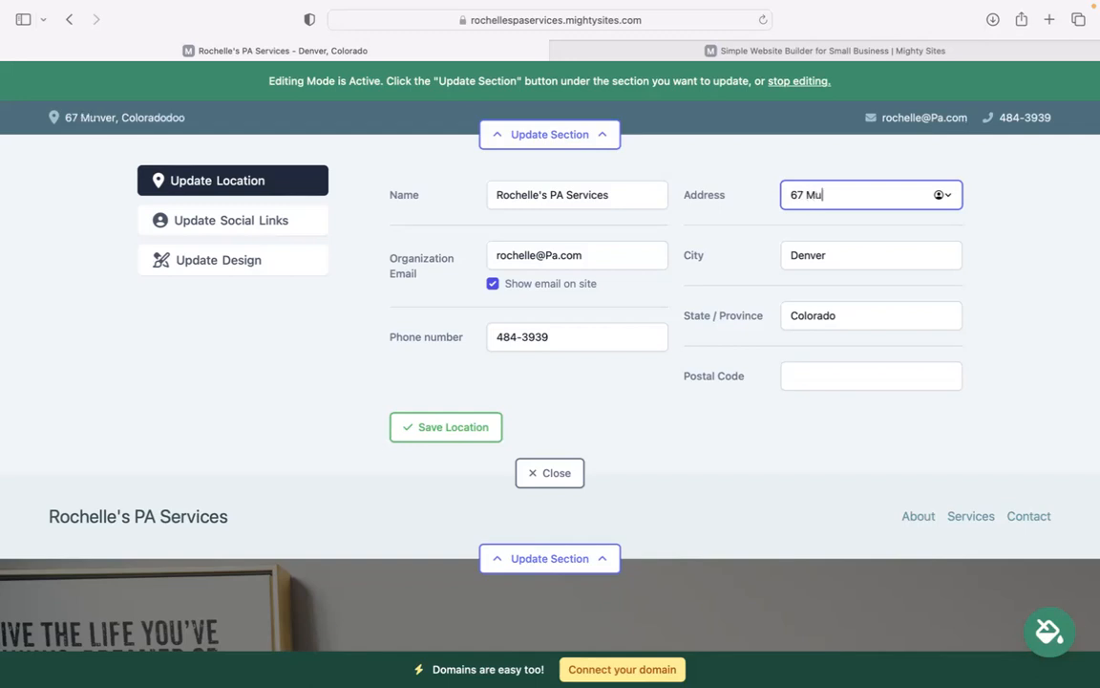
click(859, 376)
text(4958)
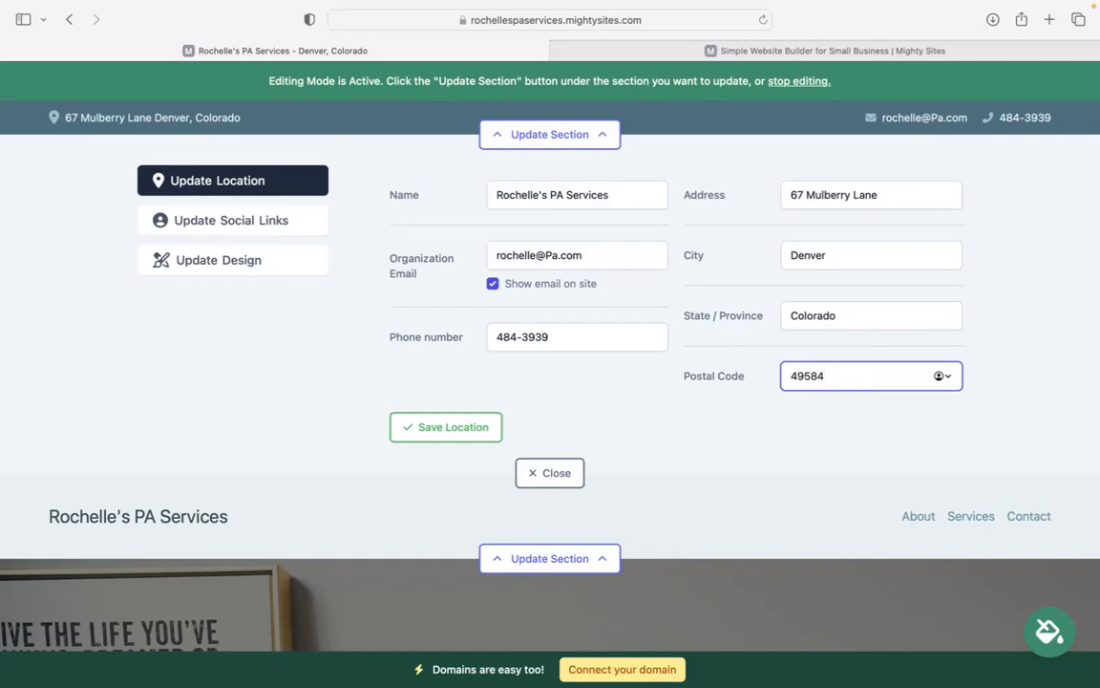
text(4)
click(453, 431)
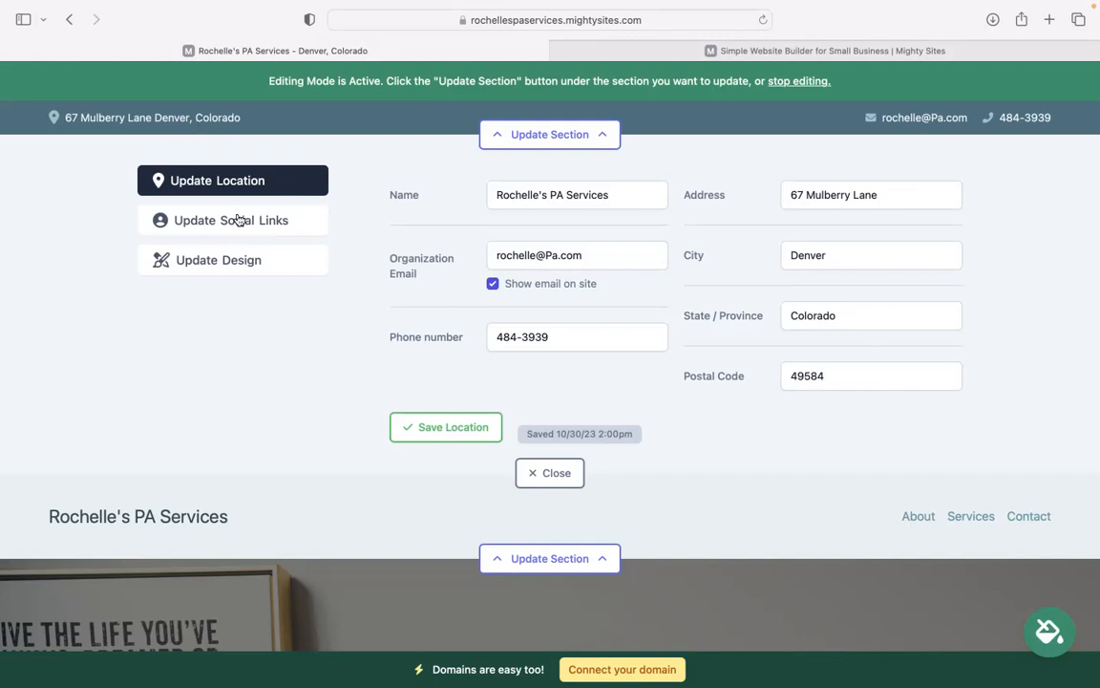
Add the Mighty Sites Instagram handle and save the social links
click(537, 190)
text(nmight)
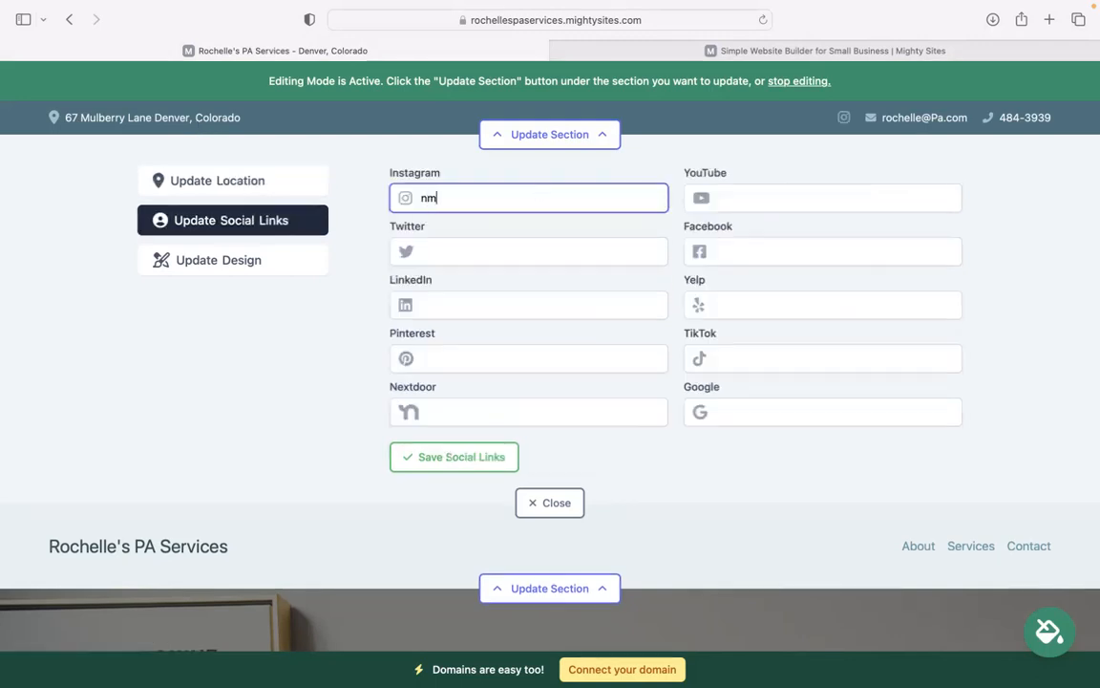
key(BackSpace)
key(BackSpace)
text(ghtysites)
key(BackSpace)
key(BackSpace)
key(BackSpace)
key(BackSpace)
key(BackSpace)
text(sitetes)
click(461, 457)
Upload the Mighty Sites logo PNG as the header logo, save it and make it bigger
click(537, 501)
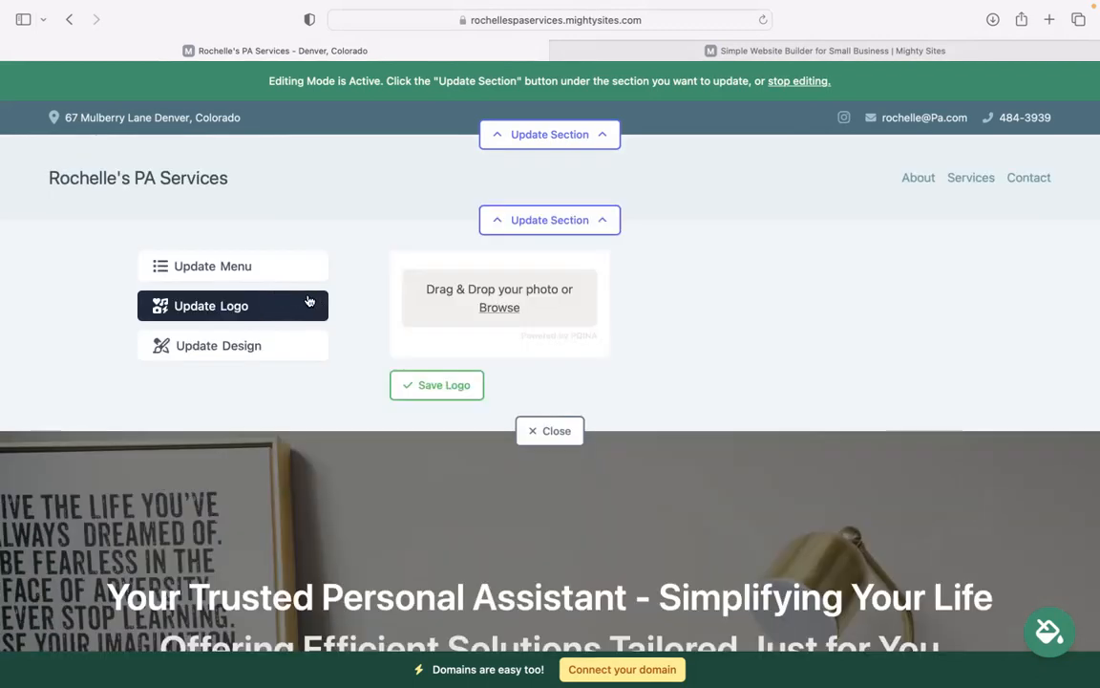
click(489, 306)
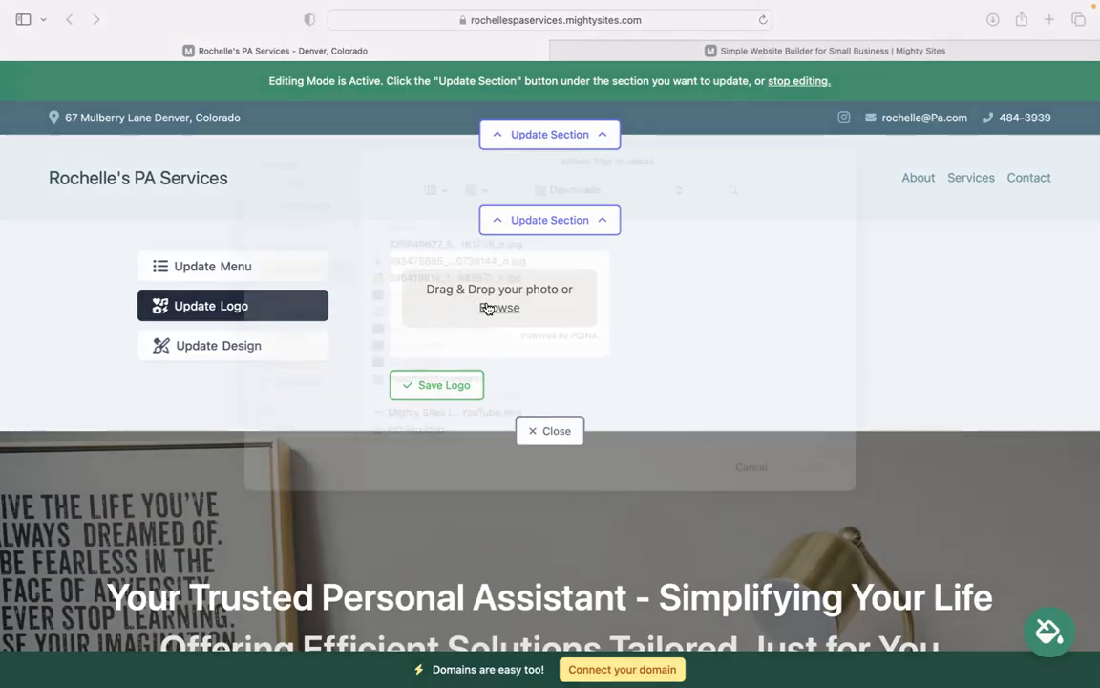
click(483, 442)
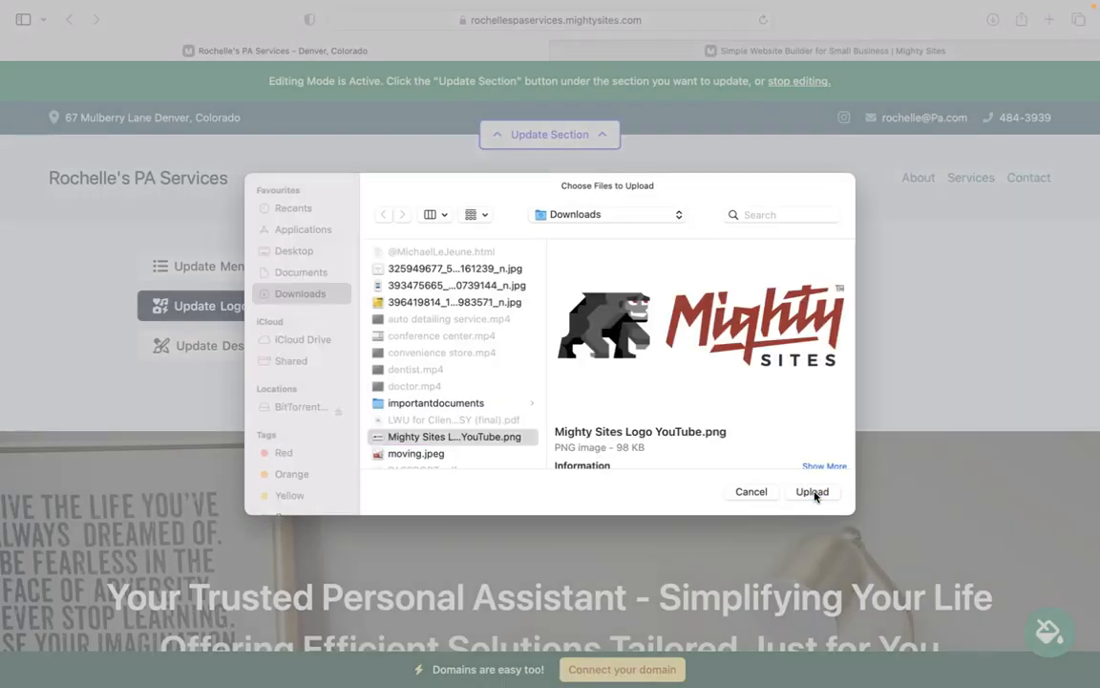
click(814, 490)
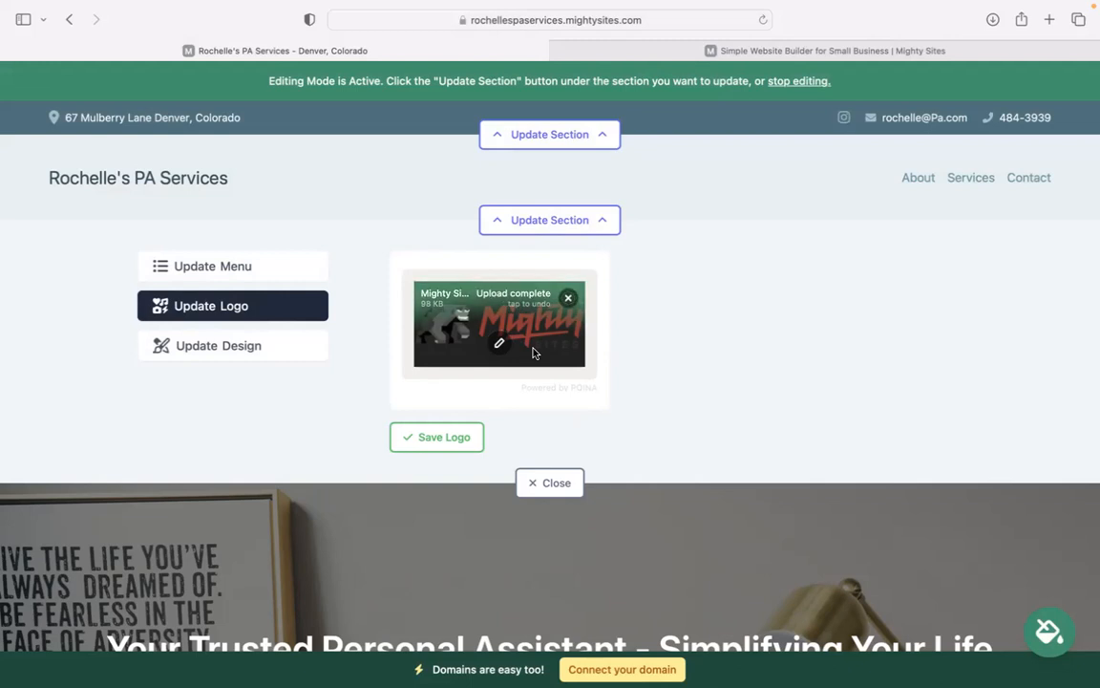
click(454, 438)
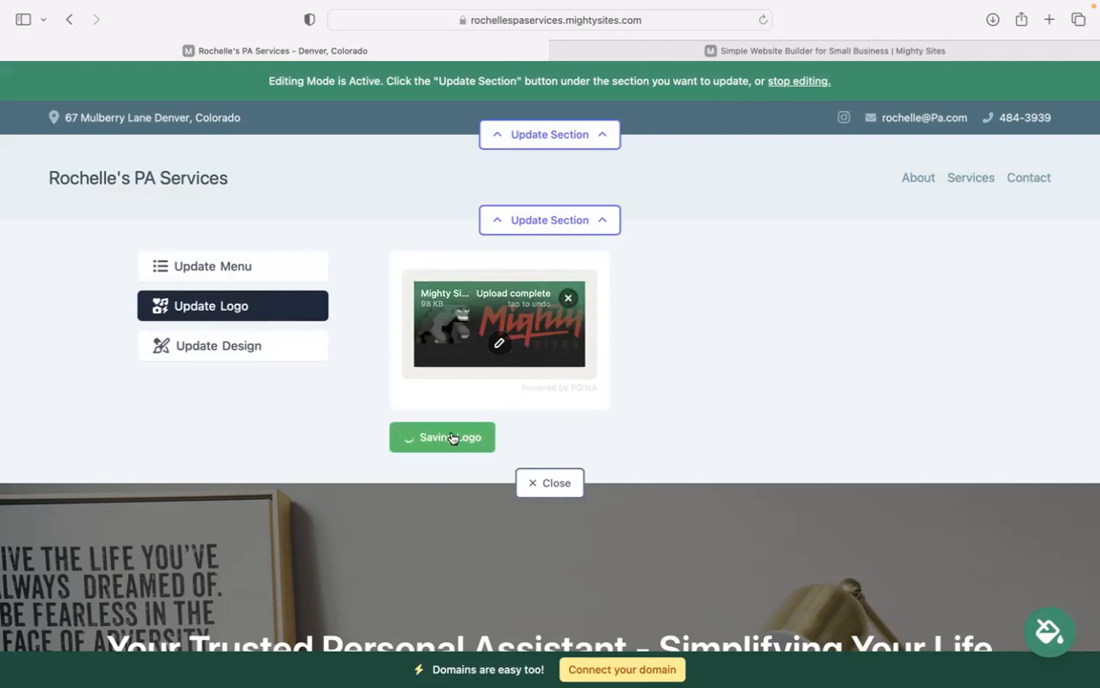
click(705, 340)
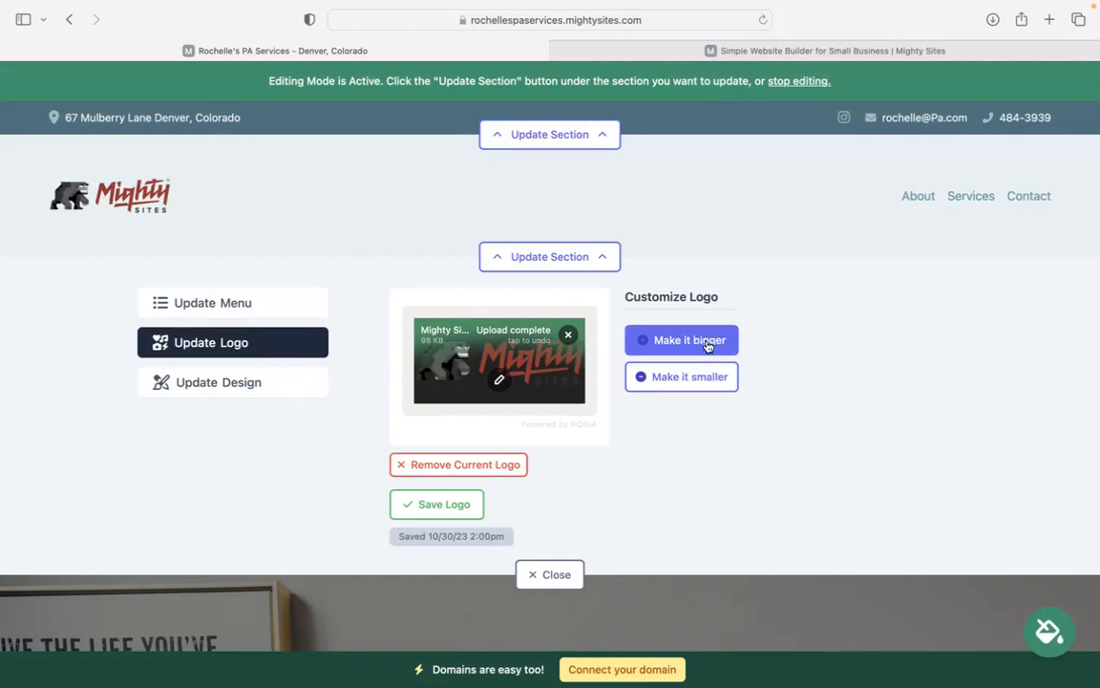
click(559, 574)
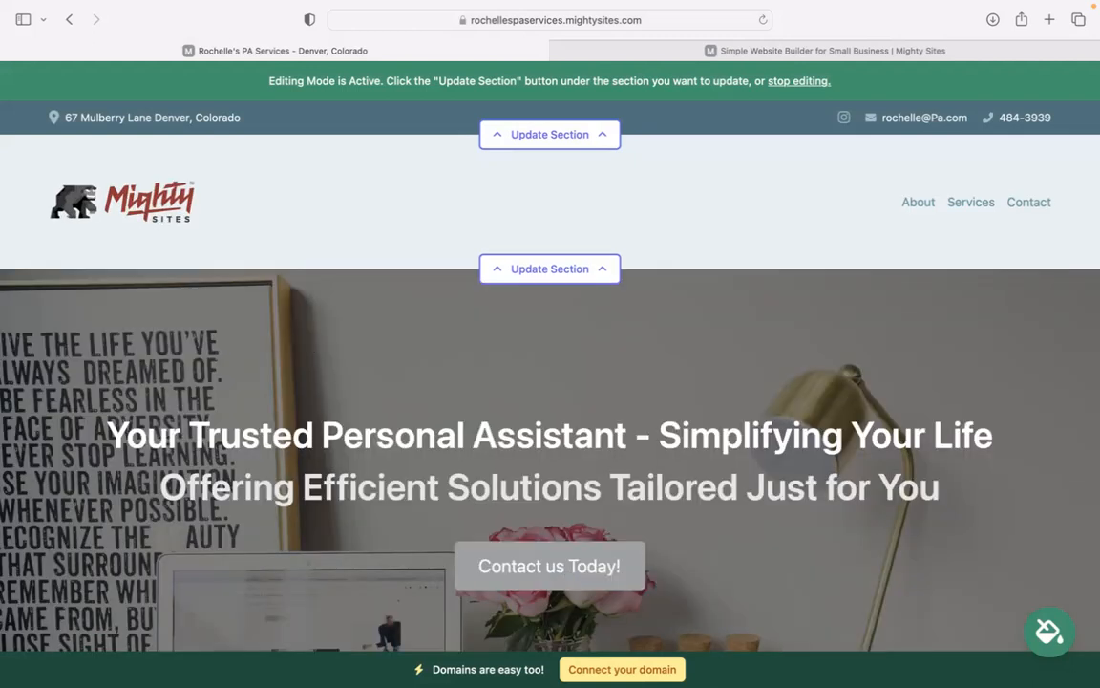
scroll(311, 361, down, 6)
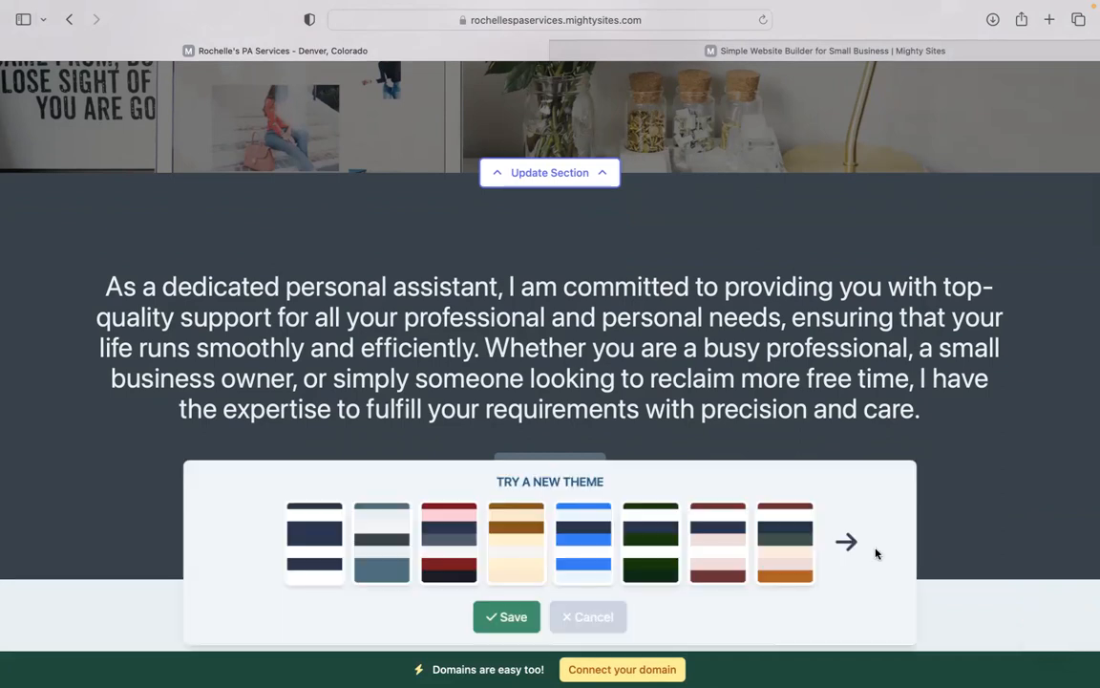
Browse the colour themes, choose the magenta swatch and save it
click(844, 543)
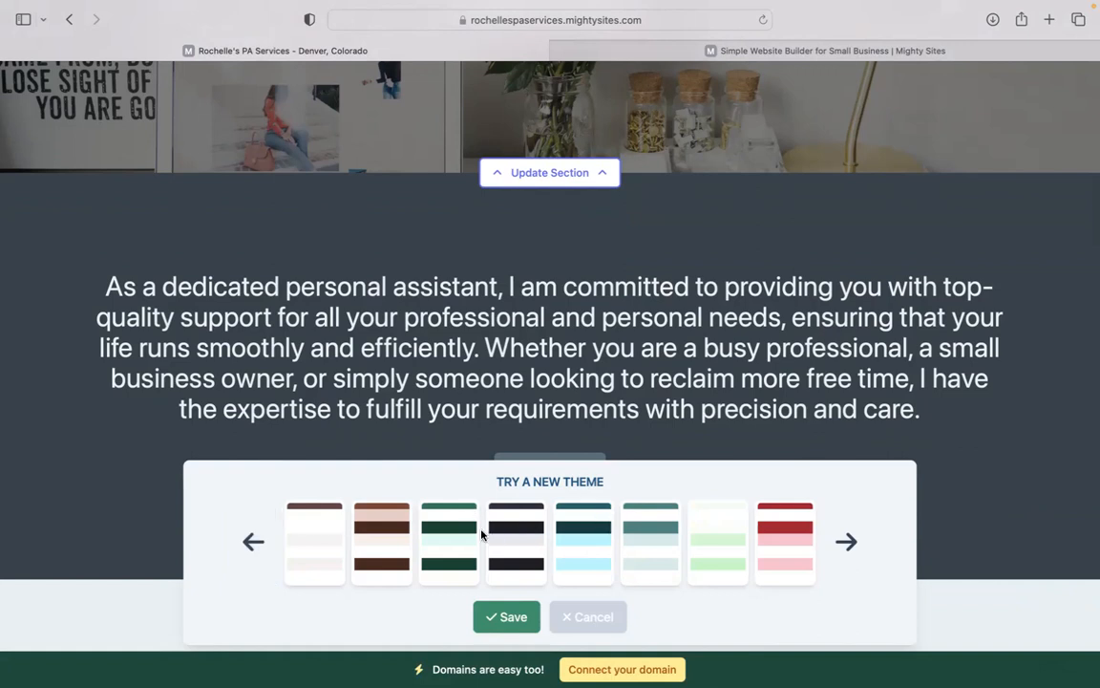
click(254, 541)
click(449, 541)
click(516, 621)
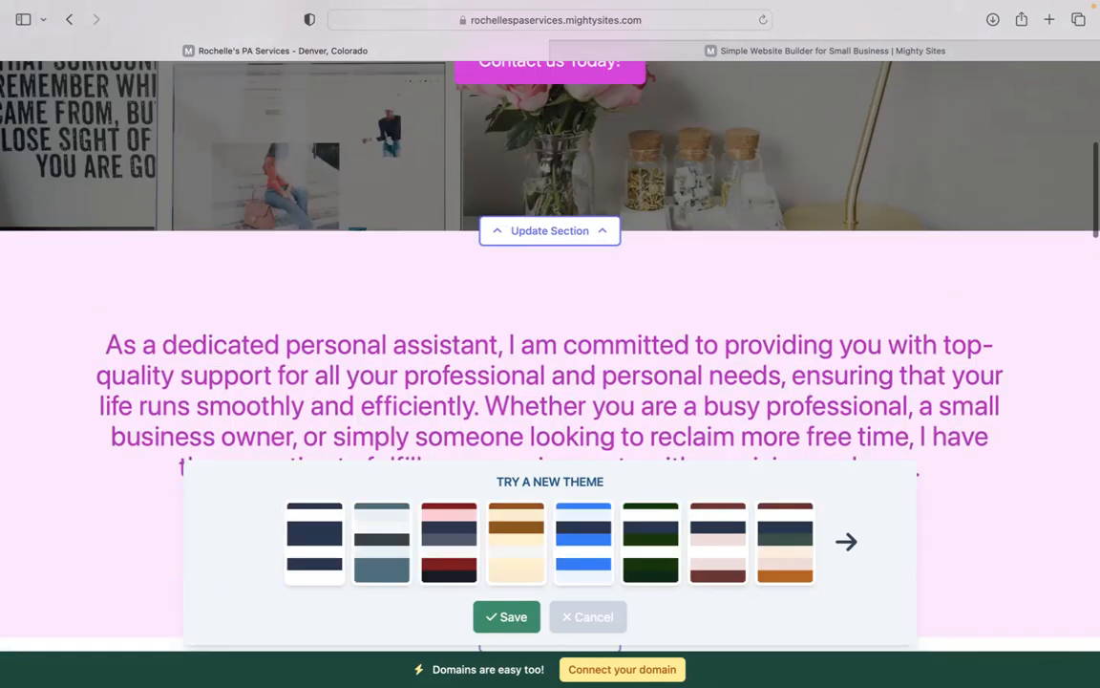
scroll(550, 358, down, 4)
scroll(550, 357, up, 3)
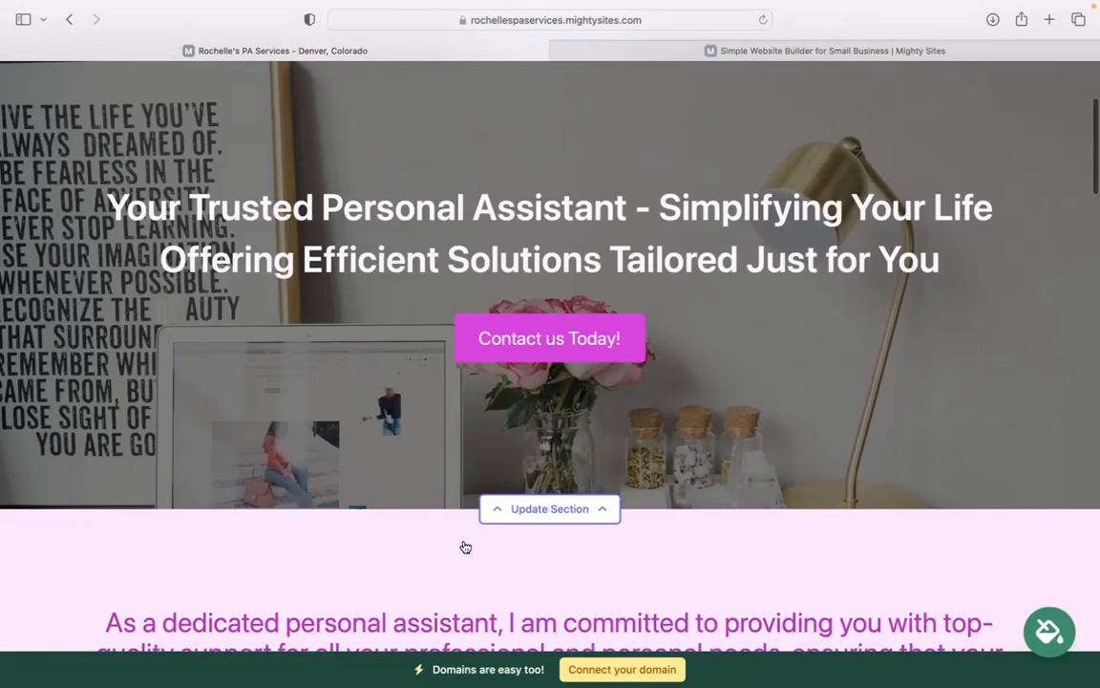
click(521, 511)
click(246, 354)
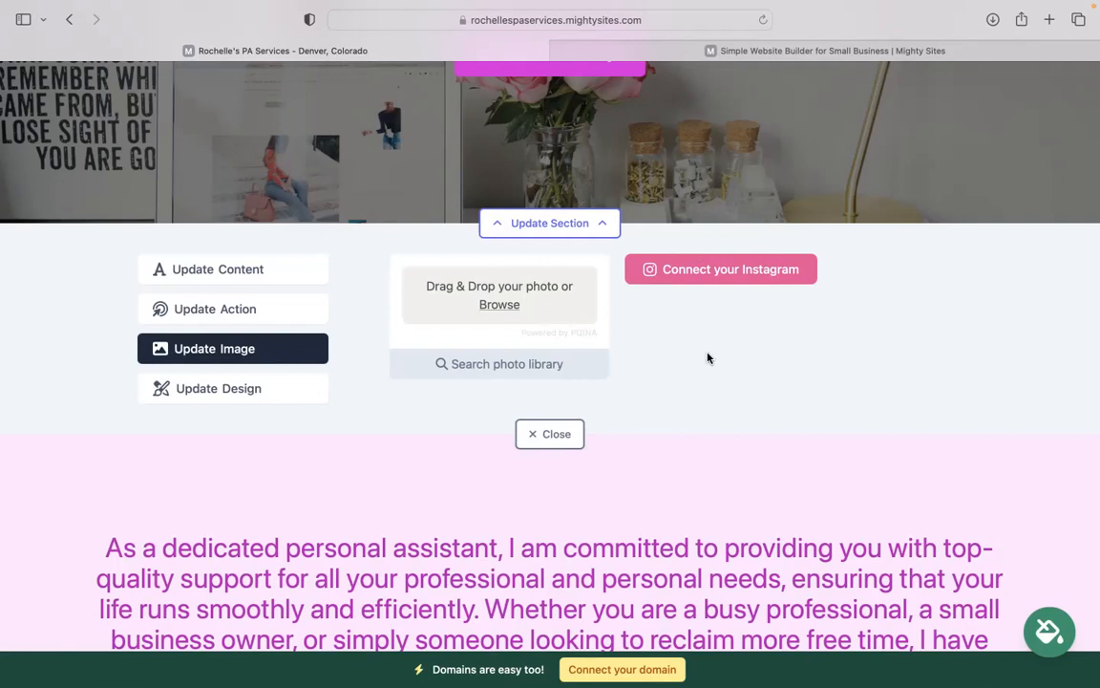
click(222, 309)
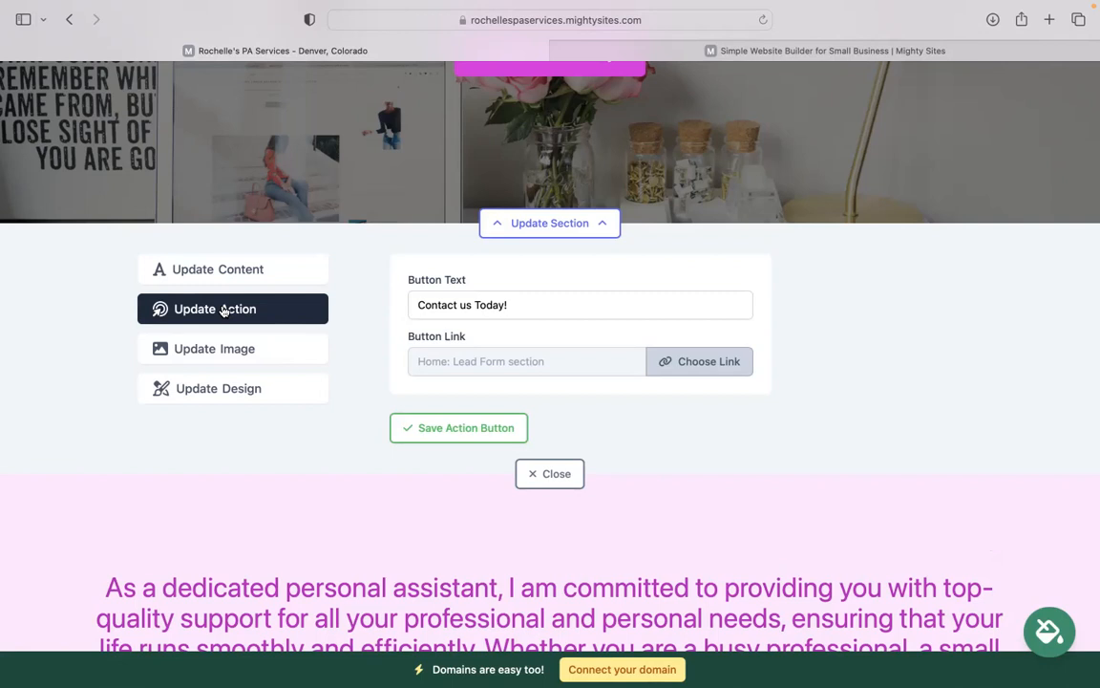
scroll(542, 215, up, 3)
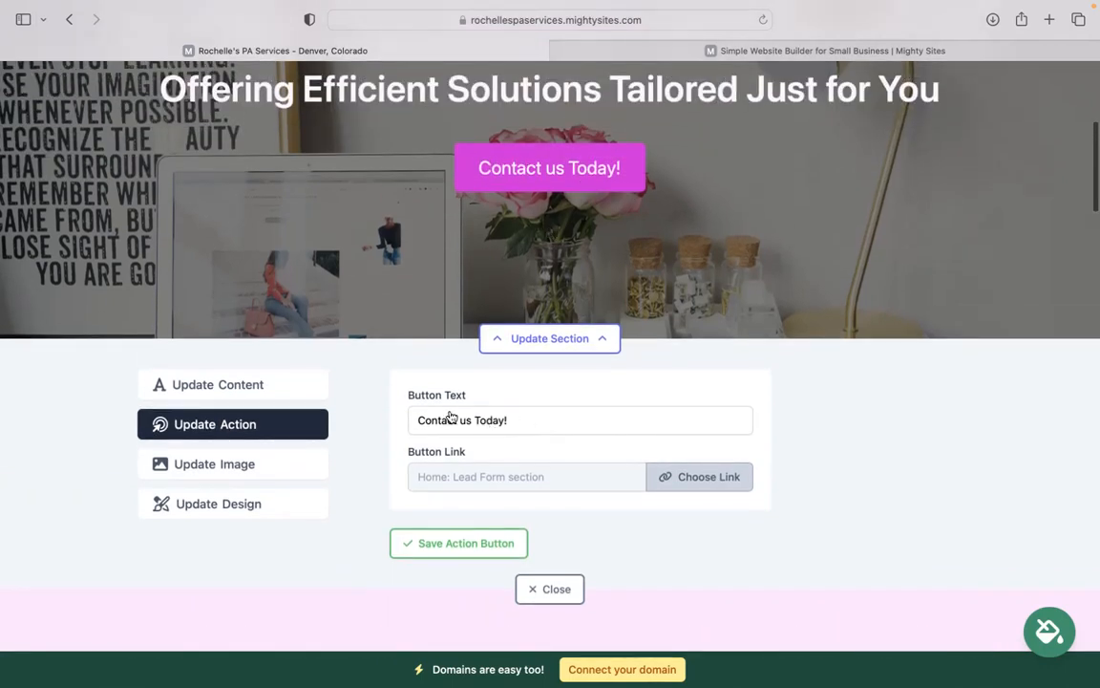
click(689, 474)
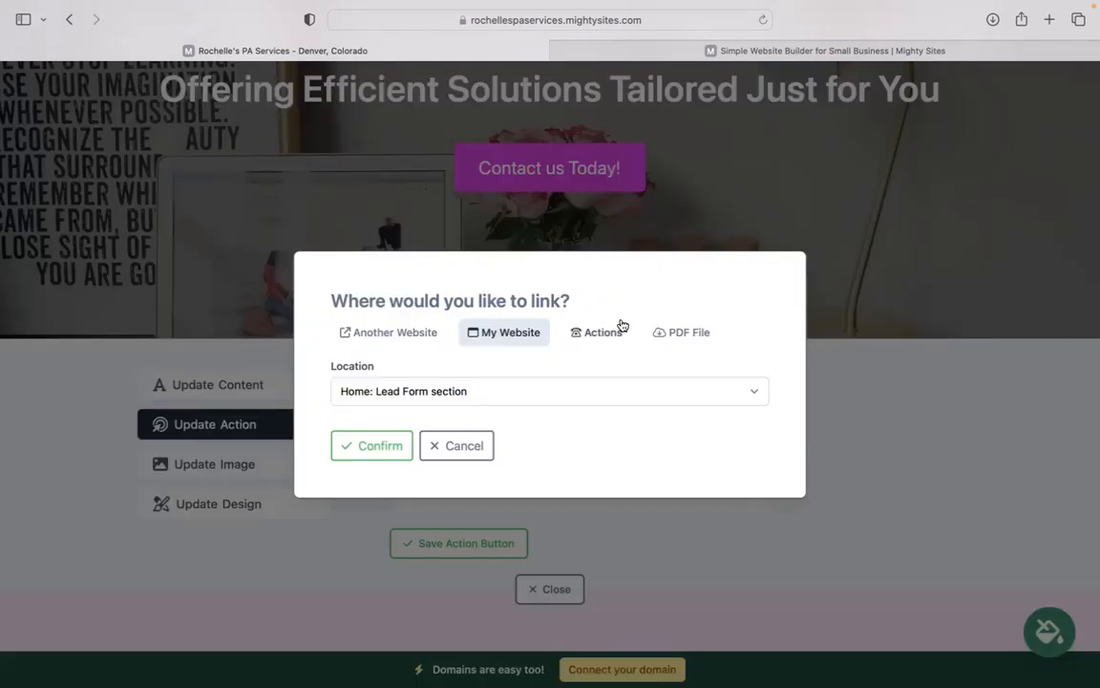
click(451, 447)
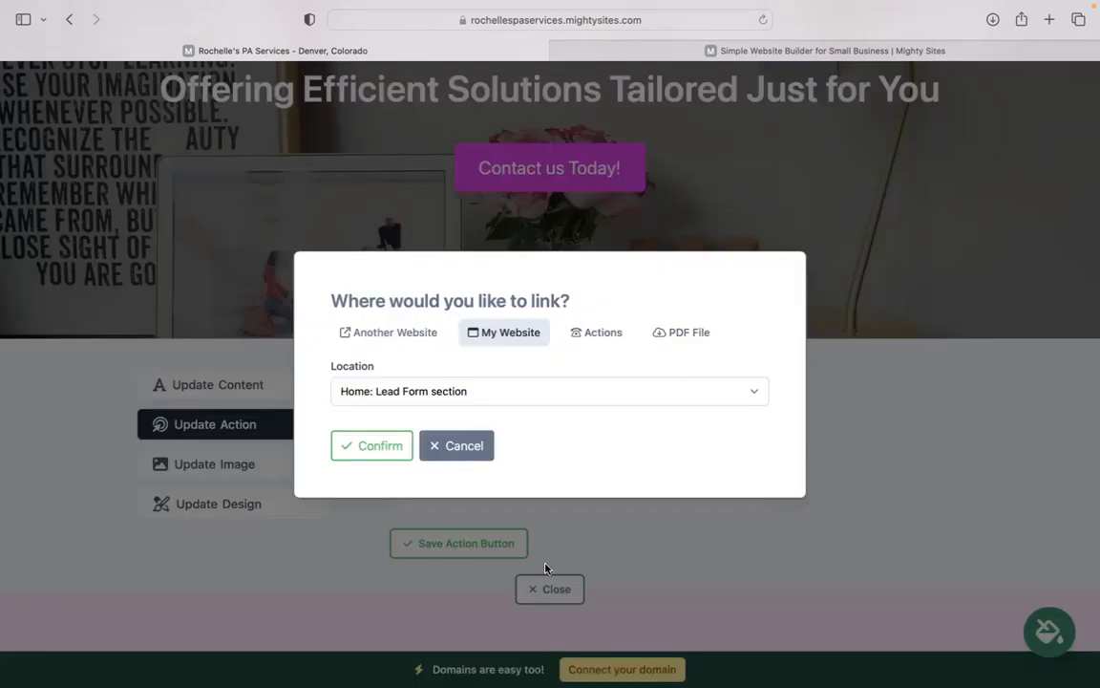
click(537, 587)
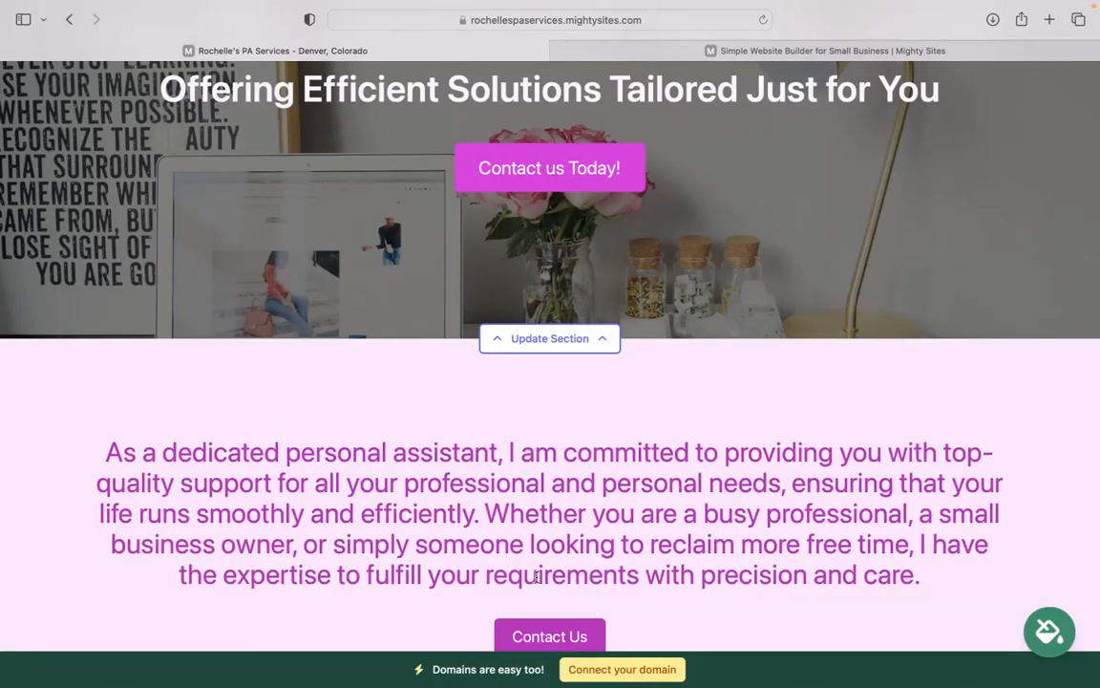
scroll(537, 577, down, 15)
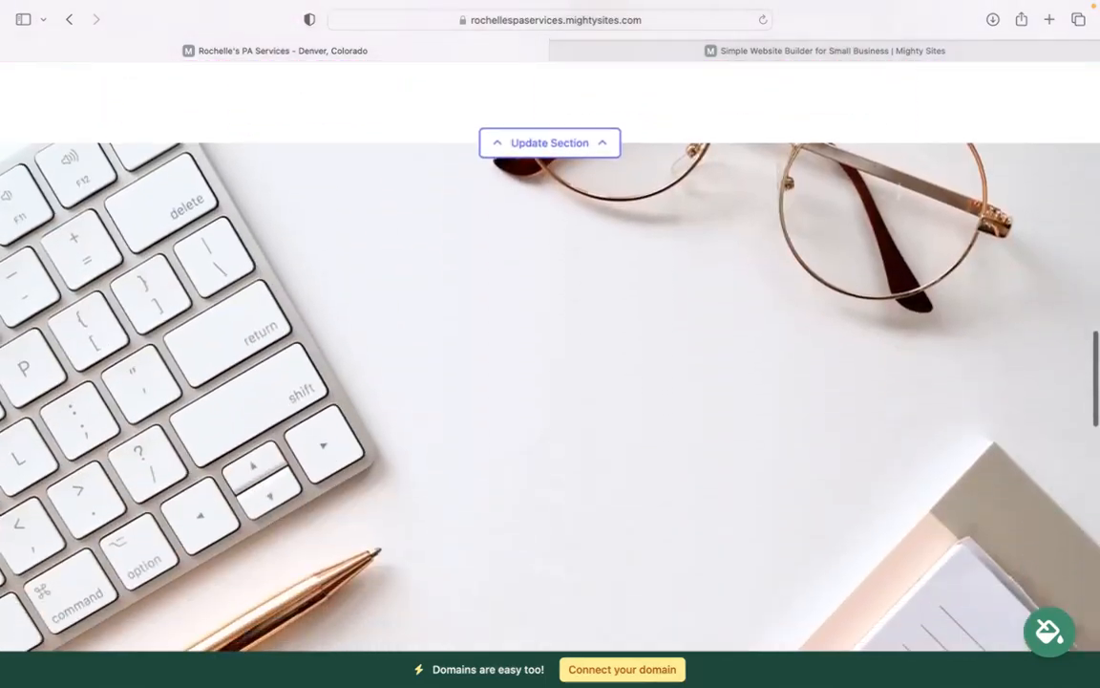
scroll(550, 354, down, 15)
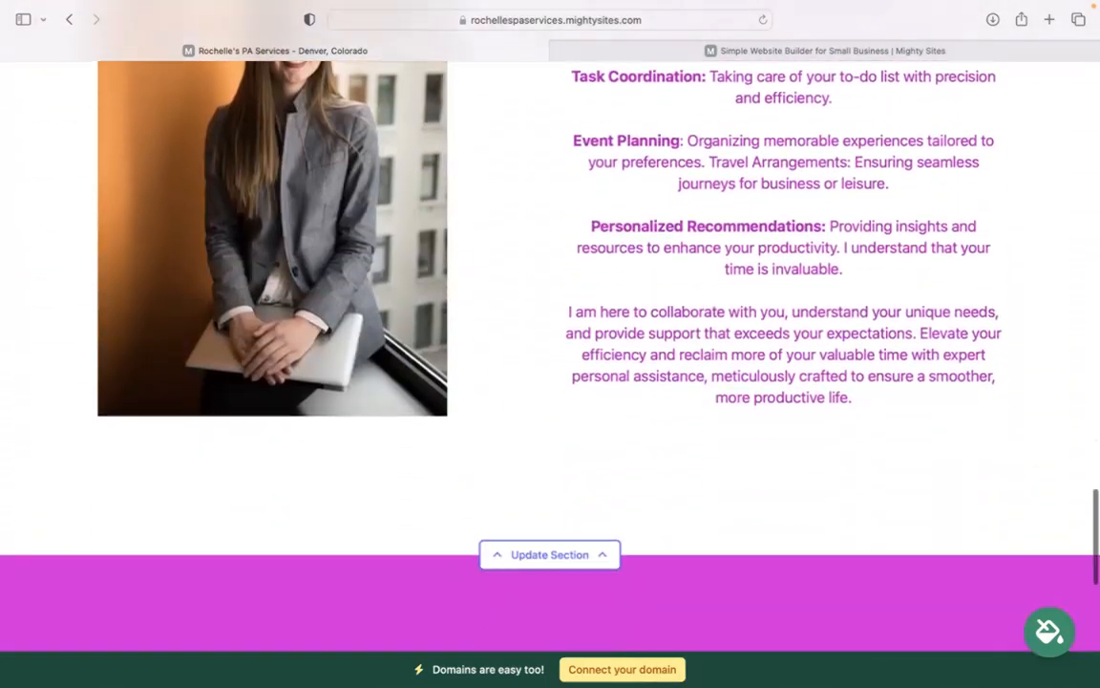
scroll(897, 442, down, 5)
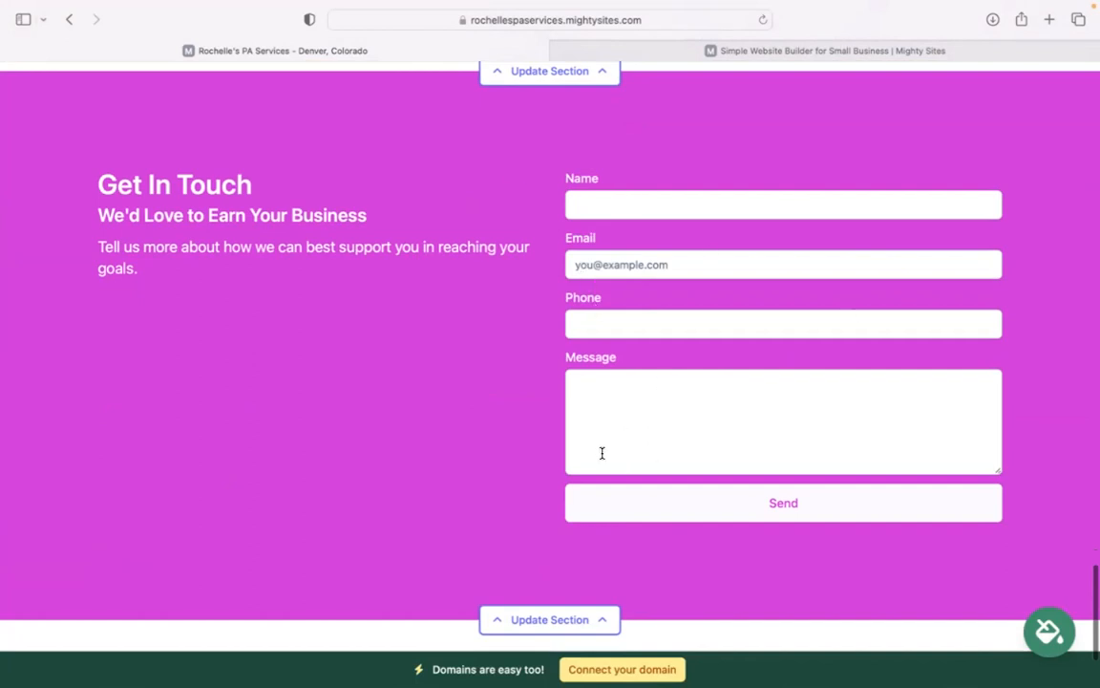
scroll(602, 452, down, 1)
scroll(601, 452, down, 3)
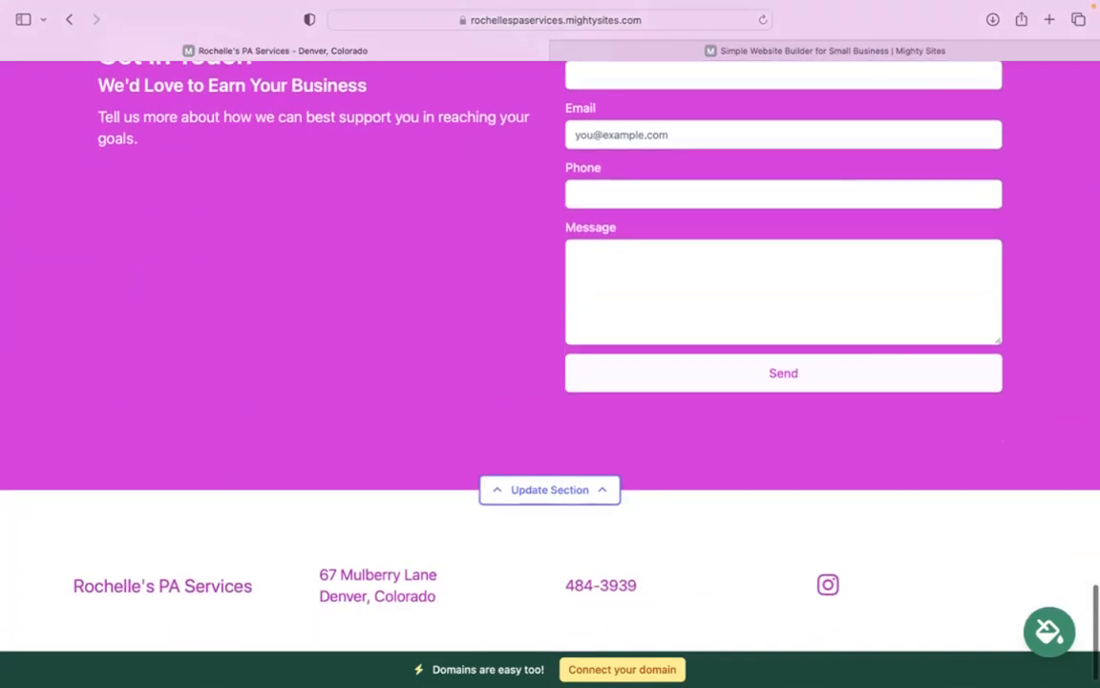
scroll(602, 452, up, 2)
scroll(602, 452, up, 12)
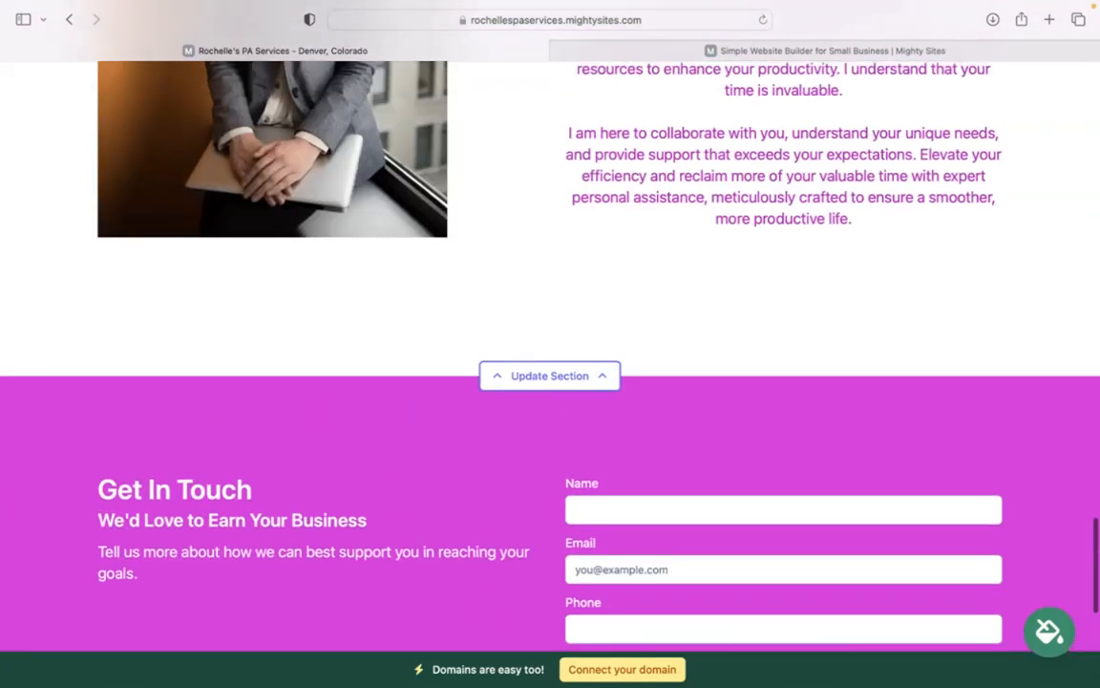
scroll(602, 452, up, 8)
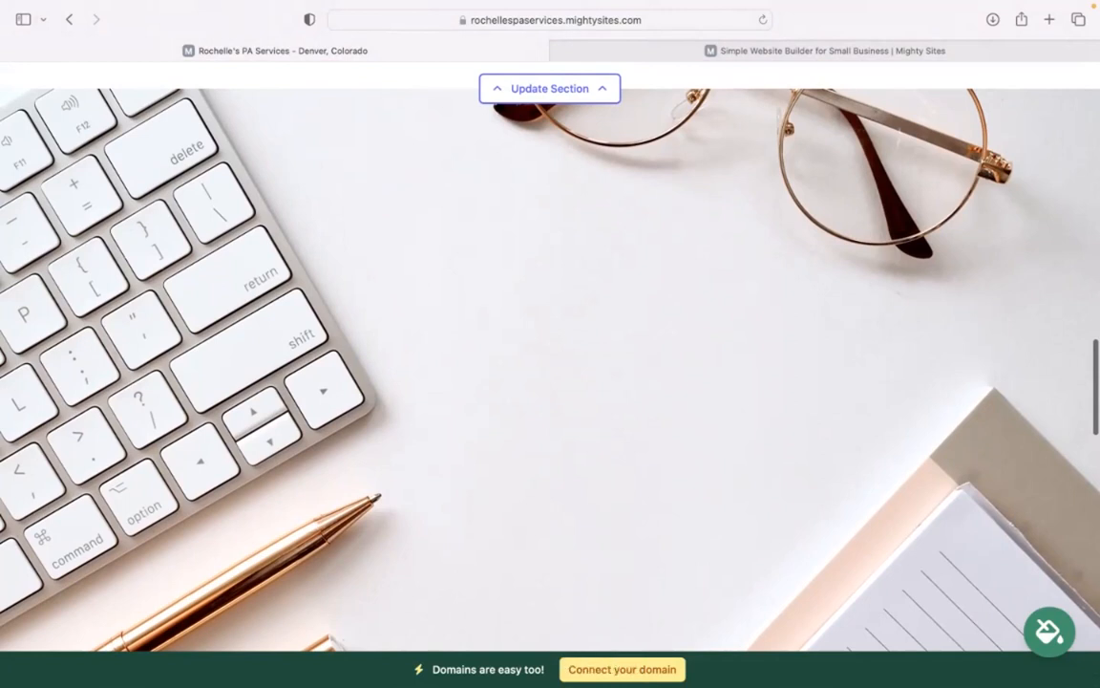
scroll(550, 363, up, 6)
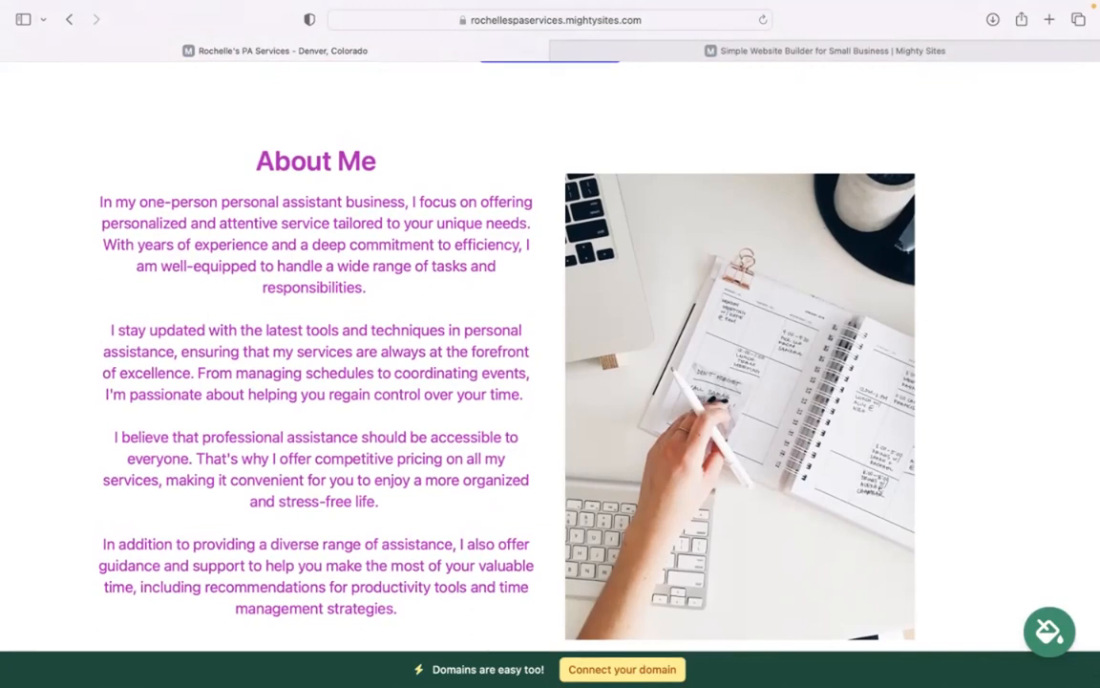
scroll(550, 354, up, 8)
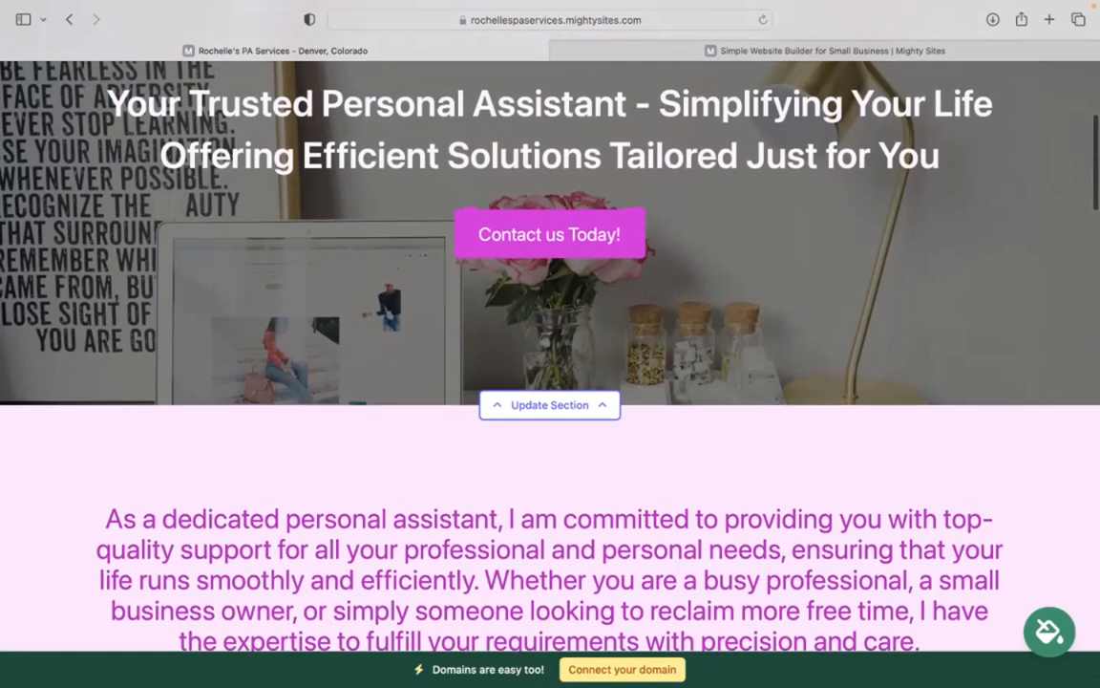
scroll(612, 666, up, 5)
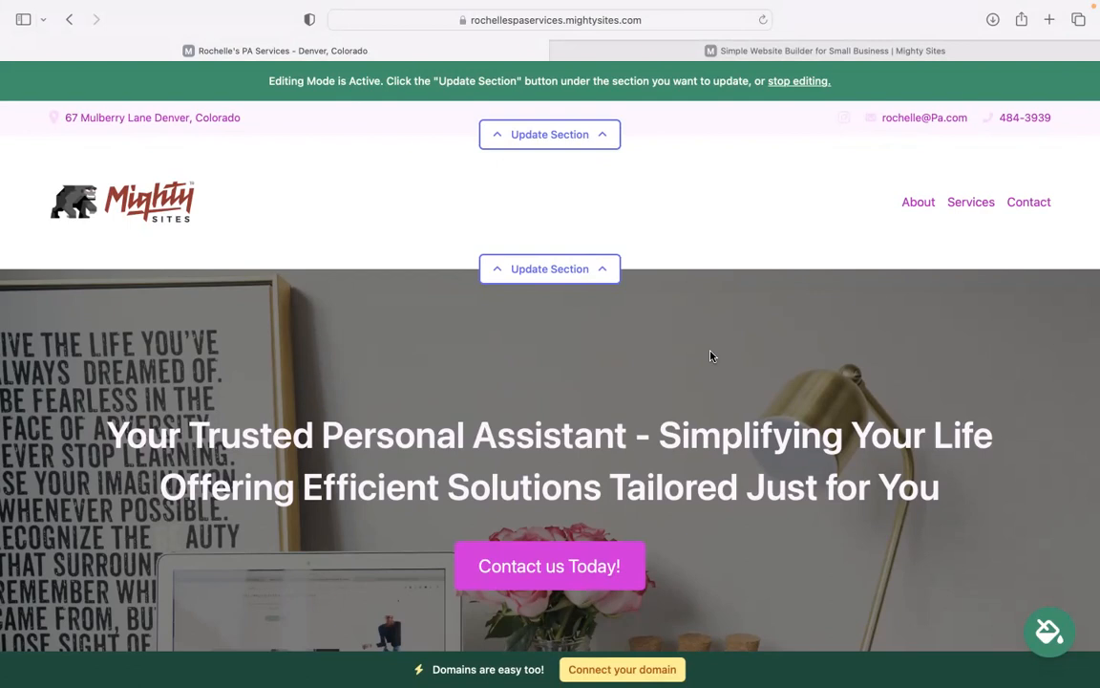
mouse_move(778, 8)
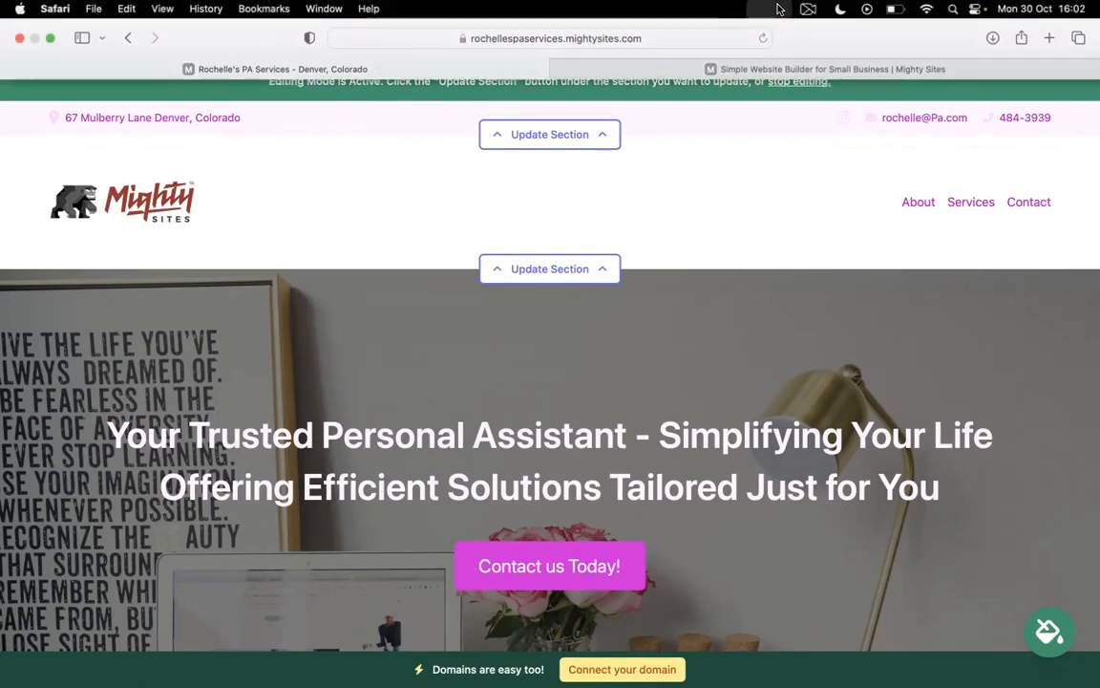